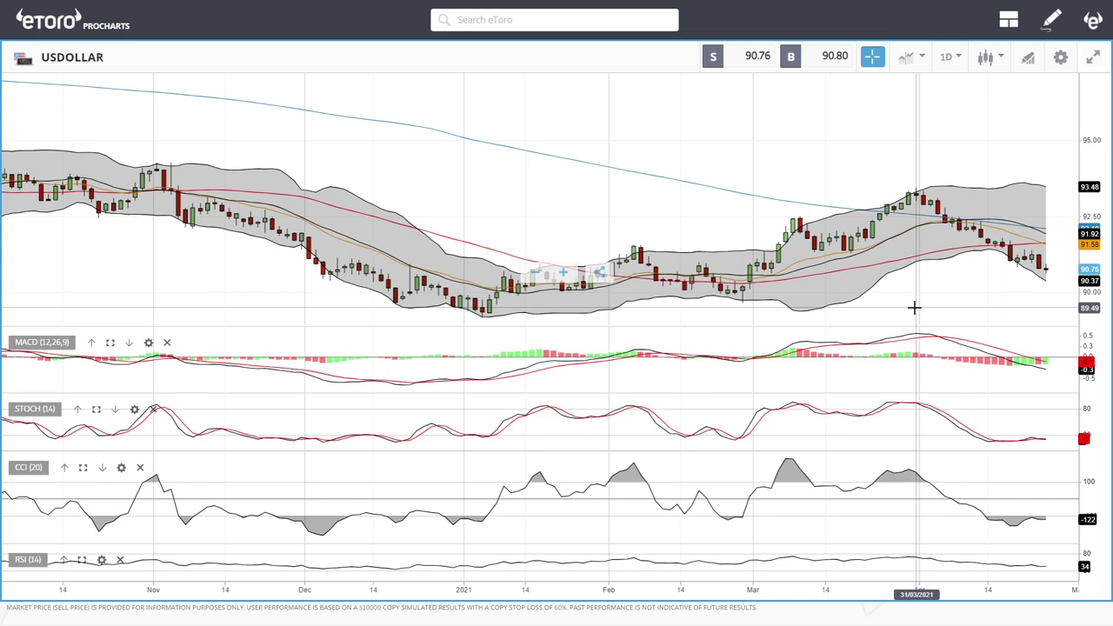
# - Pan the USDOLLAR daily chart left so the latest April candles sit near its right edge
pyautogui.moveTo(934, 306); pyautogui.dragTo(723, 305)
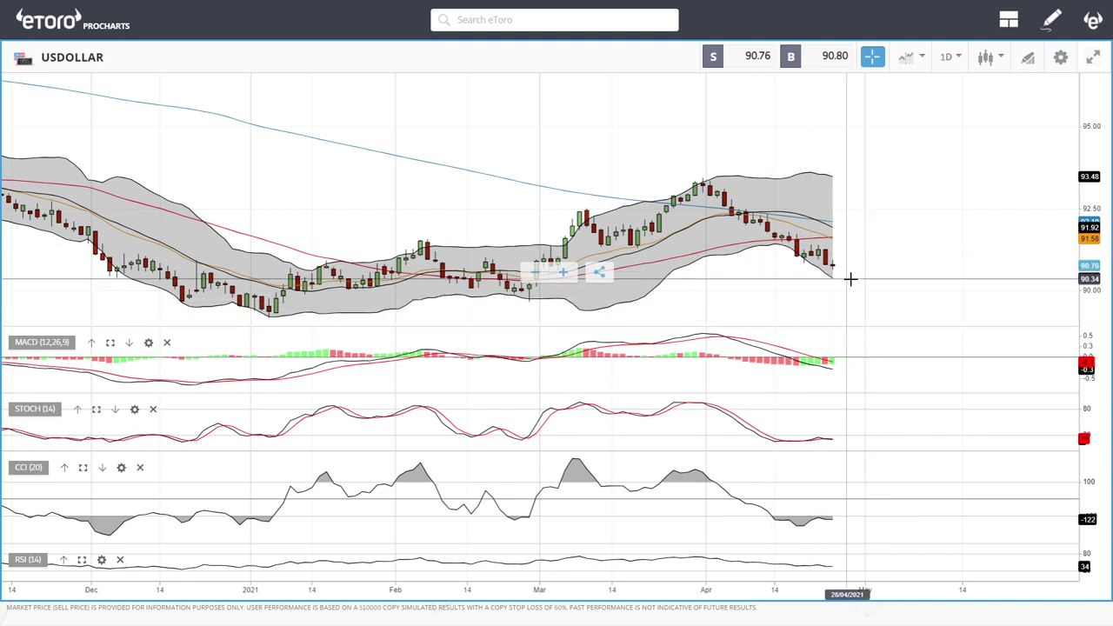
pyautogui.scroll(5, 856, 275)
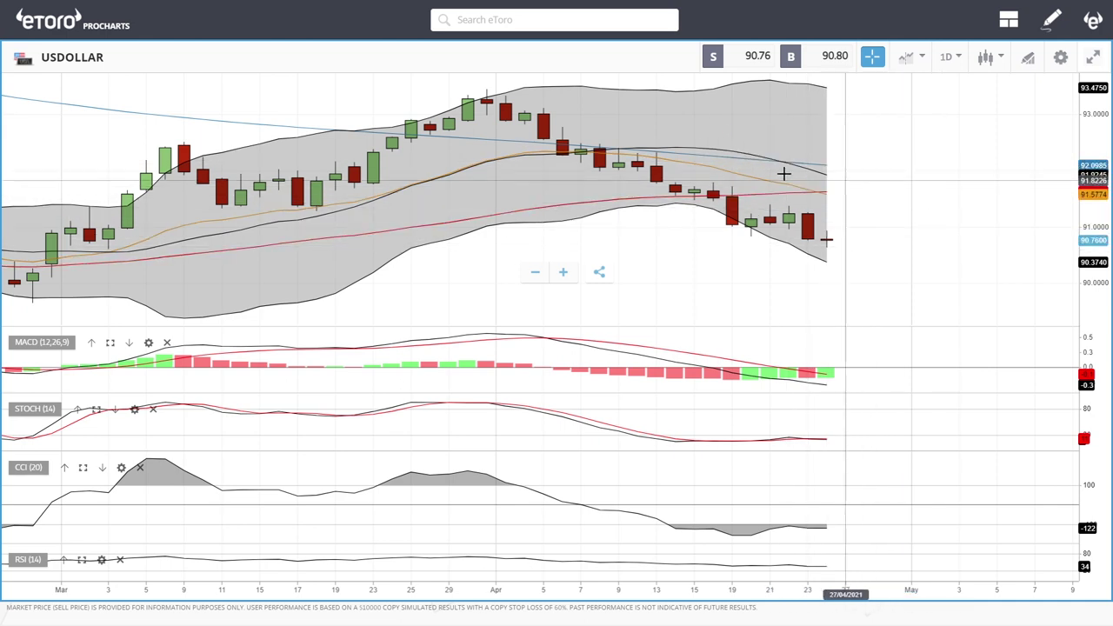
# - Zoom the USDOLLAR chart out and start a new market search
pyautogui.scroll(-5, 840, 204)
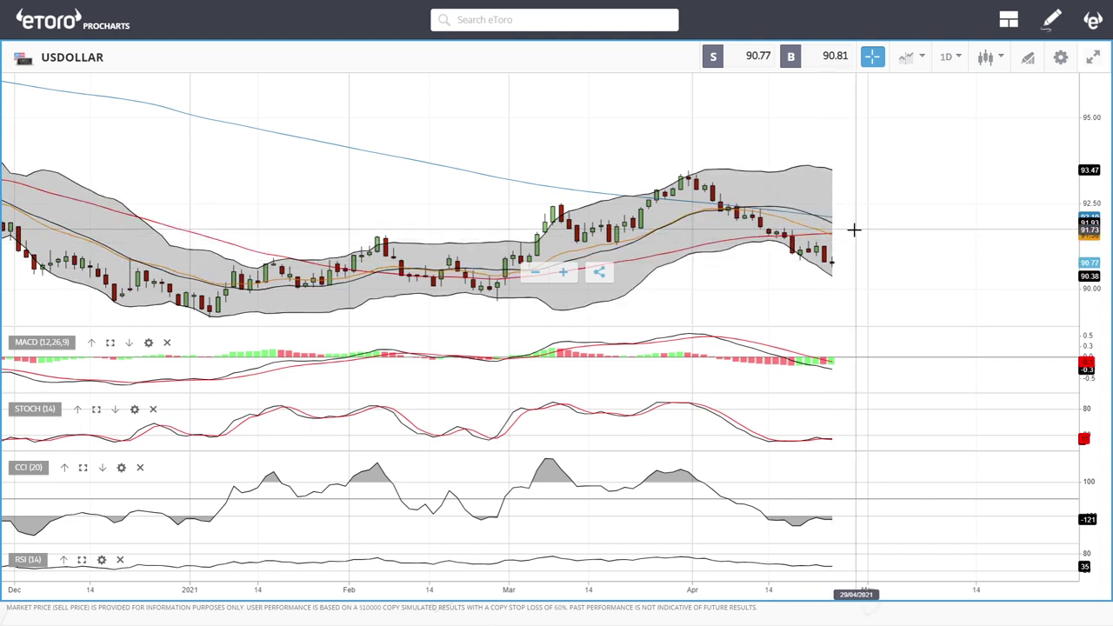
pyautogui.click(554, 20)
# - Search 'oil', load the OIL daily chart, and zoom in and out to review it
pyautogui.write('oil')
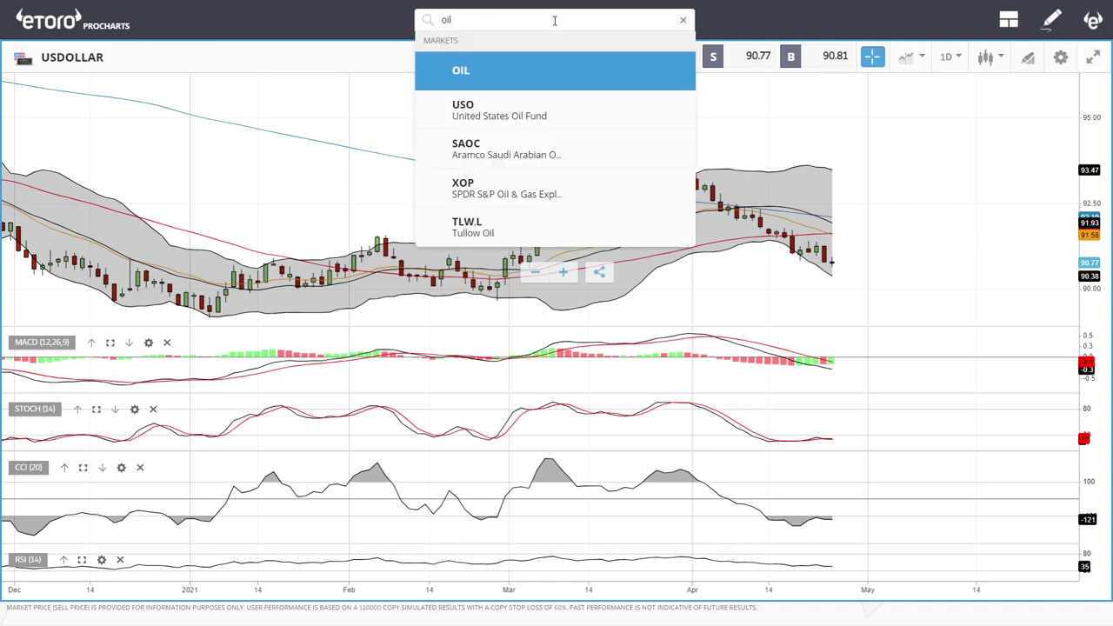
pyautogui.click(502, 66)
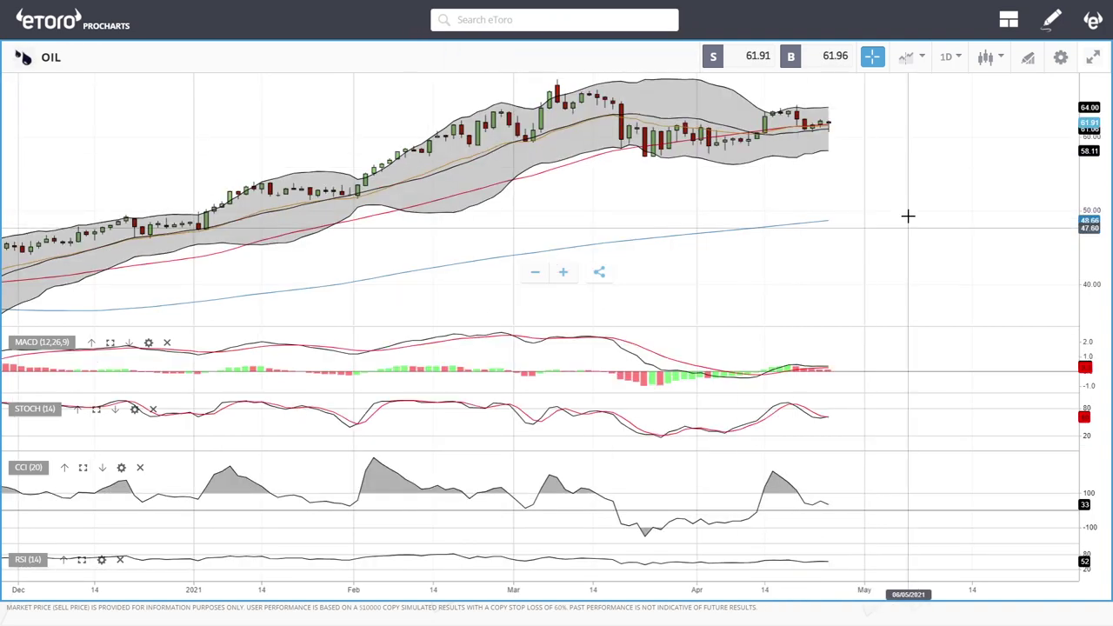
pyautogui.scroll(5, 889, 165)
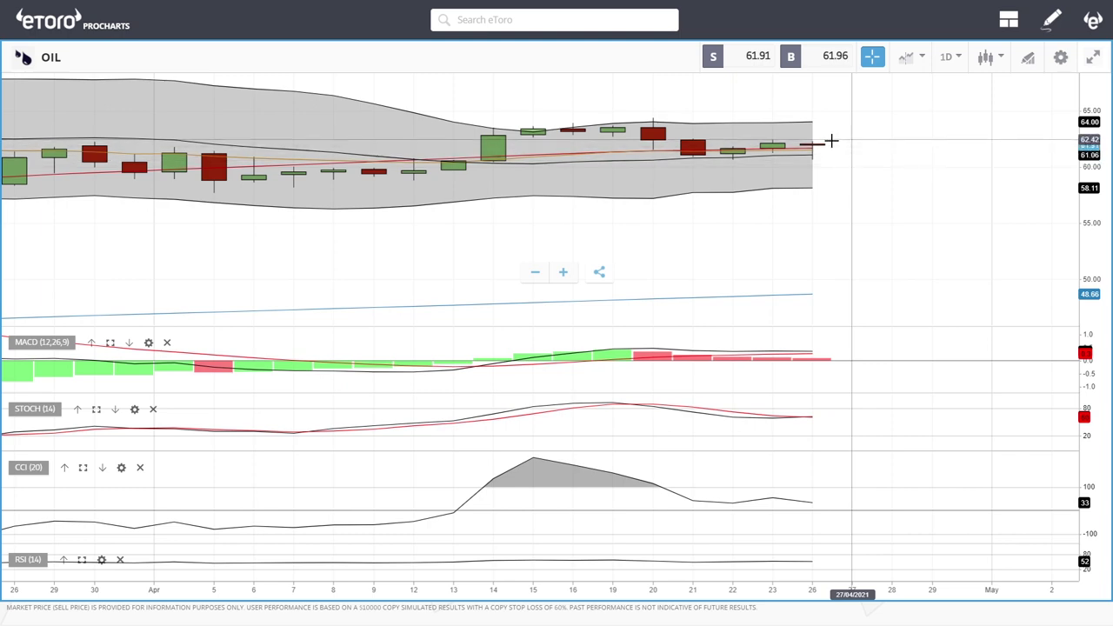
pyautogui.scroll(-3, 855, 146)
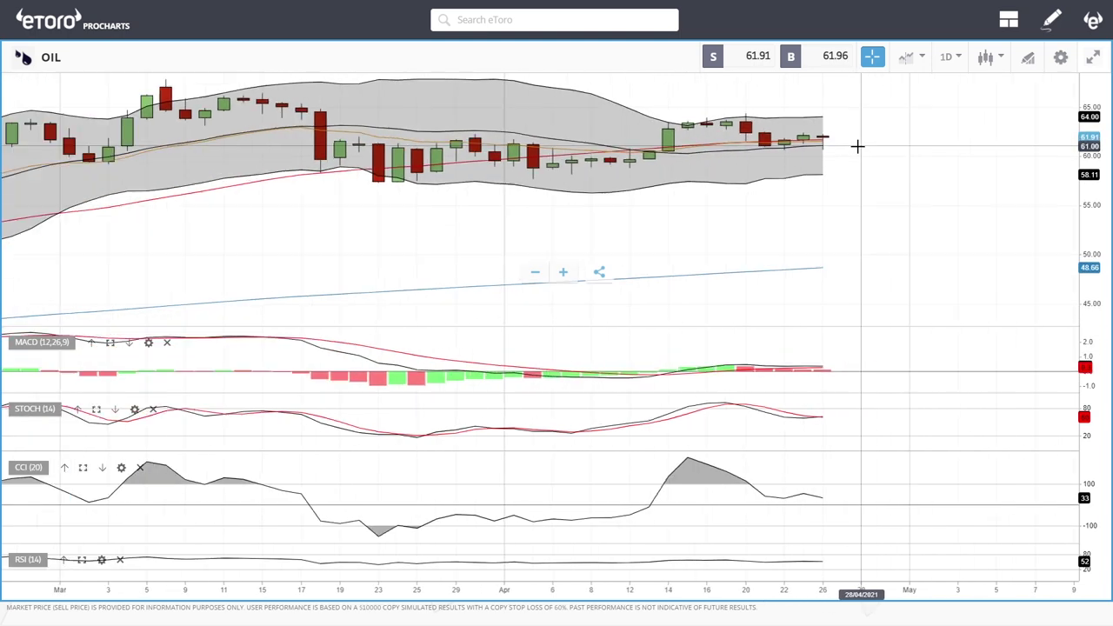
pyautogui.scroll(-3, 858, 147)
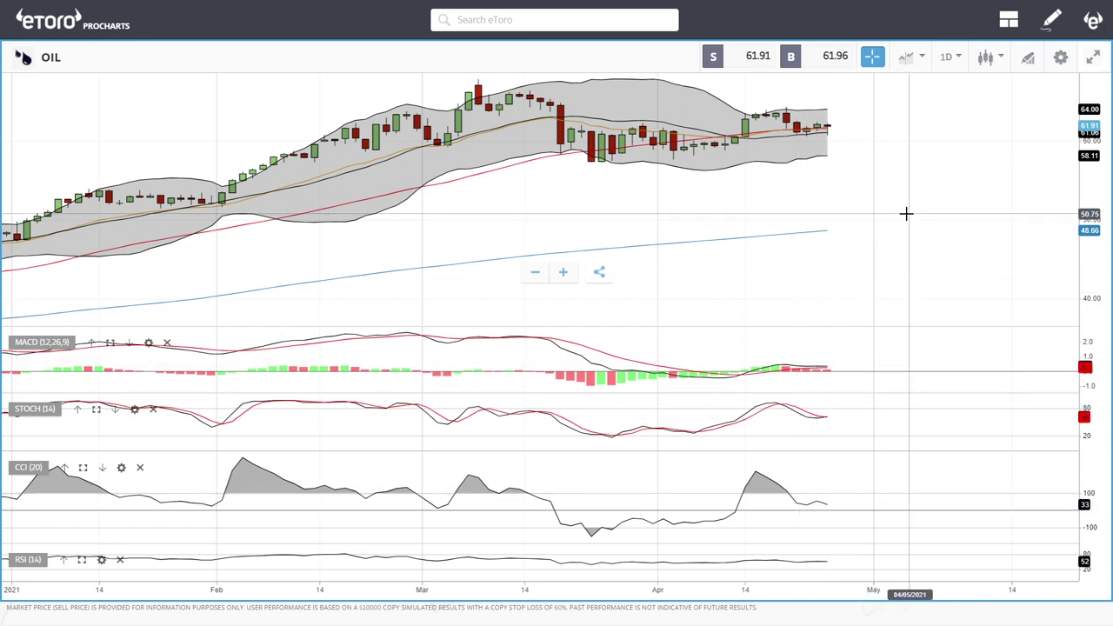
# - Search 'natg', load the NATGAS daily chart, and zoom out on it
pyautogui.click(515, 21)
pyautogui.write('na')
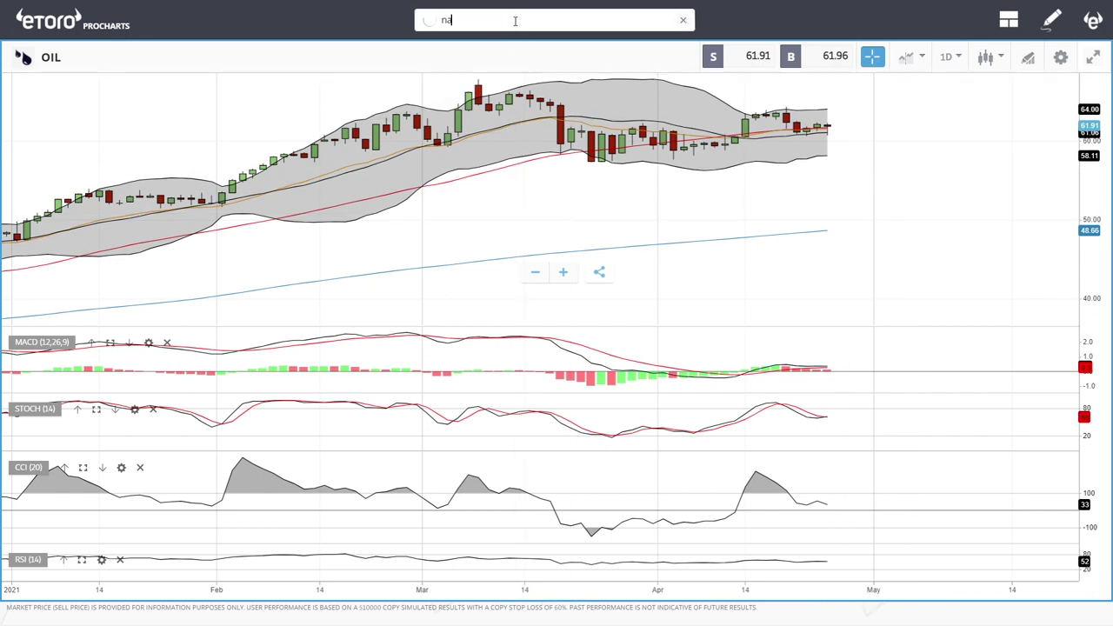
pyautogui.write('tg')
pyautogui.click(474, 87)
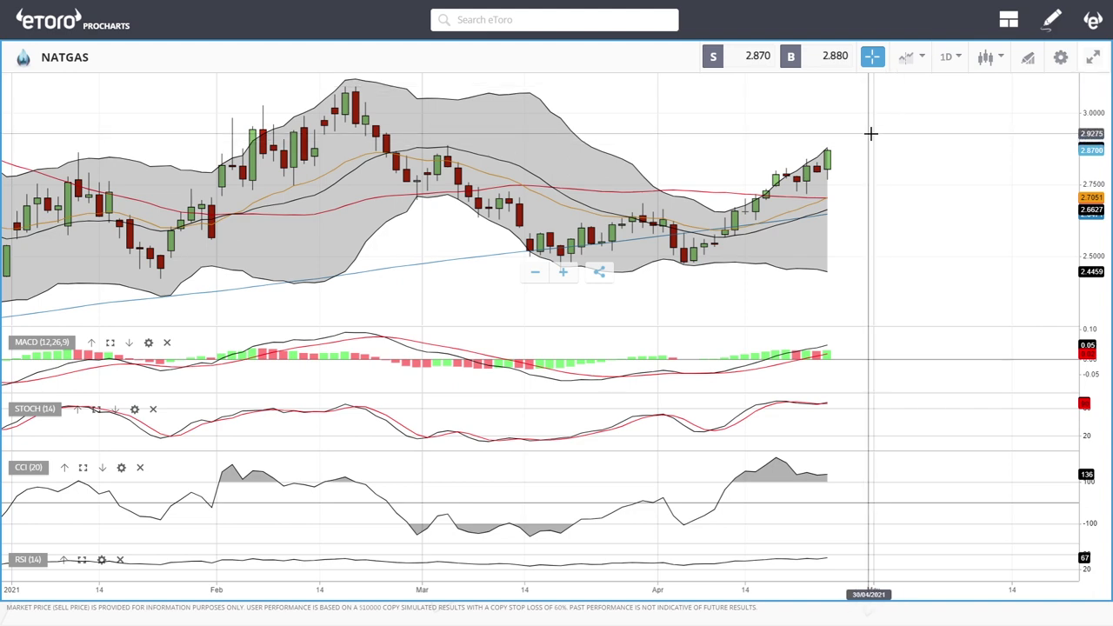
pyautogui.scroll(-3, 870, 131)
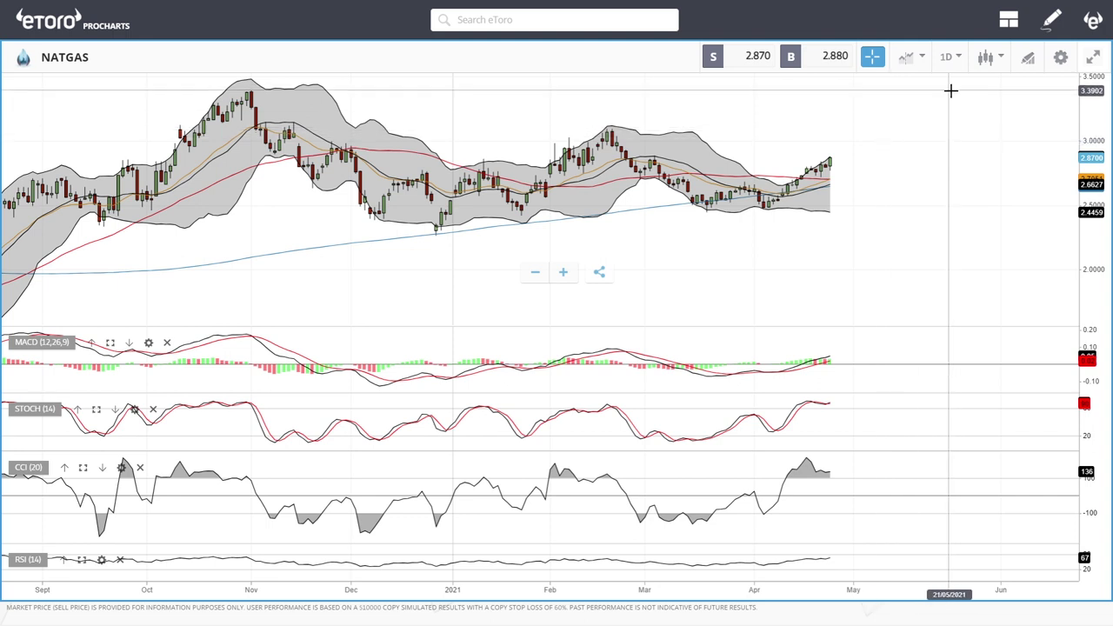
# - Zoom the NATGAS daily chart in and out to review its candles
pyautogui.scroll(5, 922, 159)
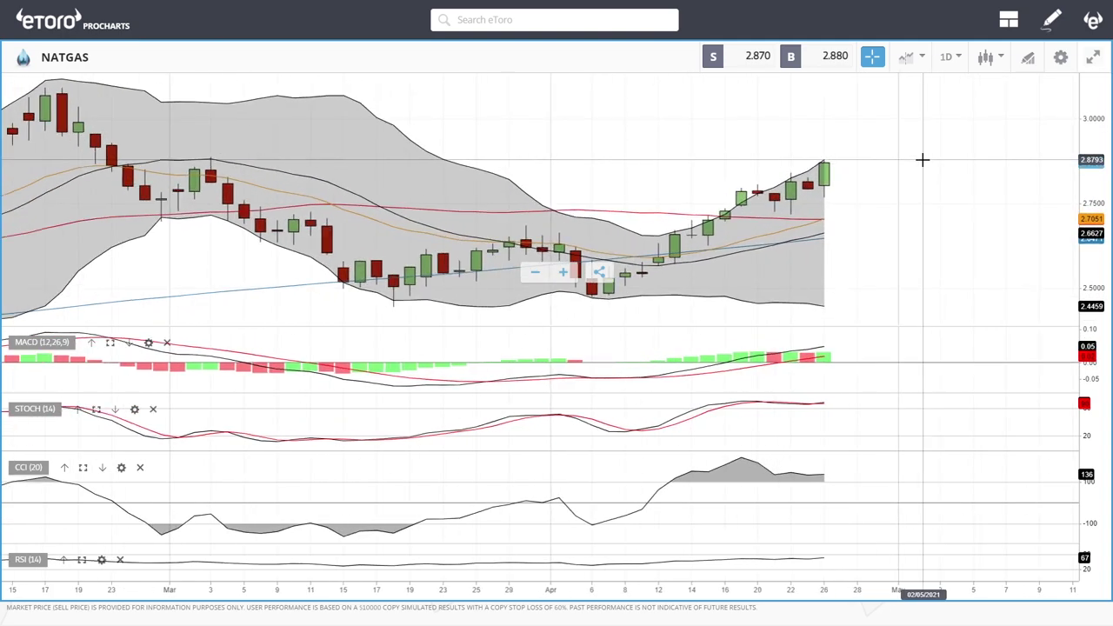
pyautogui.scroll(-5, 921, 159)
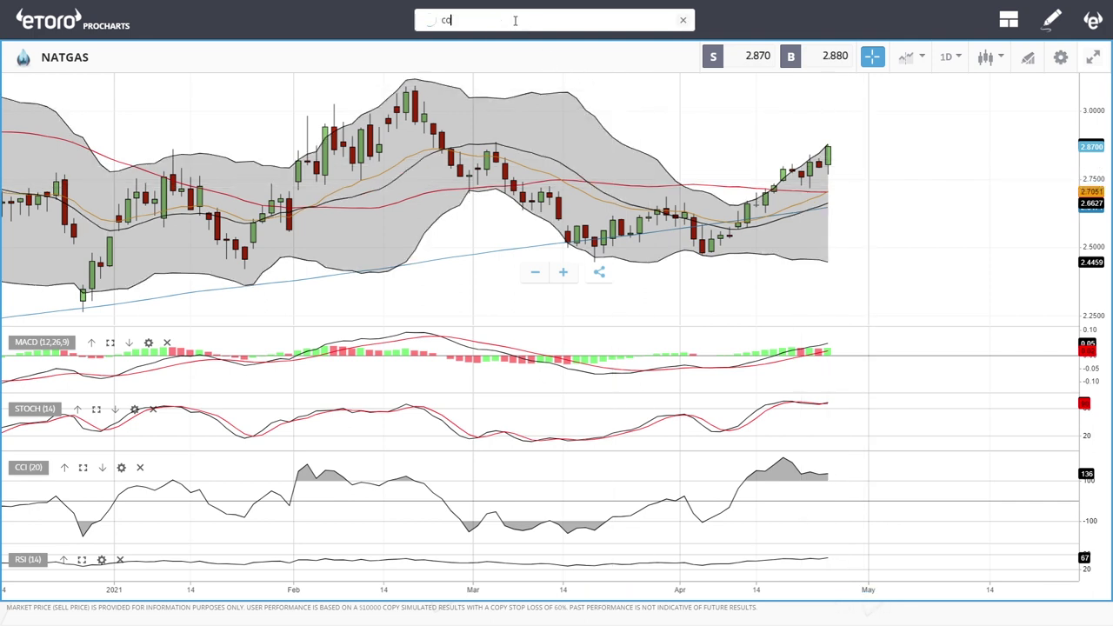
# - Load the COPPER daily chart and pan and zoom it to inspect the candles
pyautogui.click(491, 109)
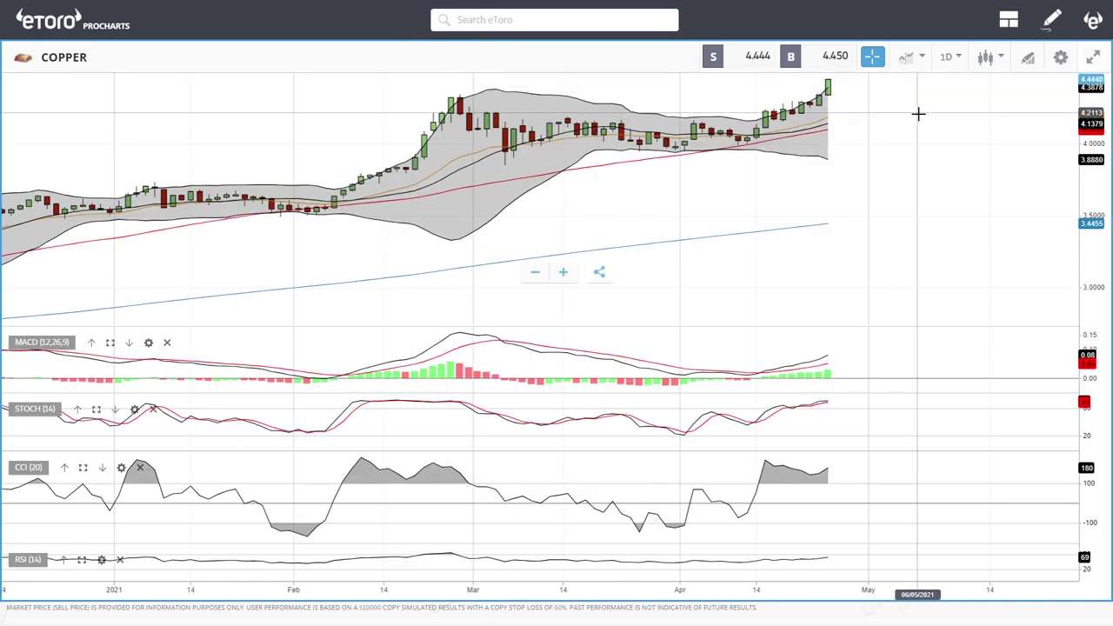
pyautogui.moveTo(902, 148); pyautogui.dragTo(897, 212)
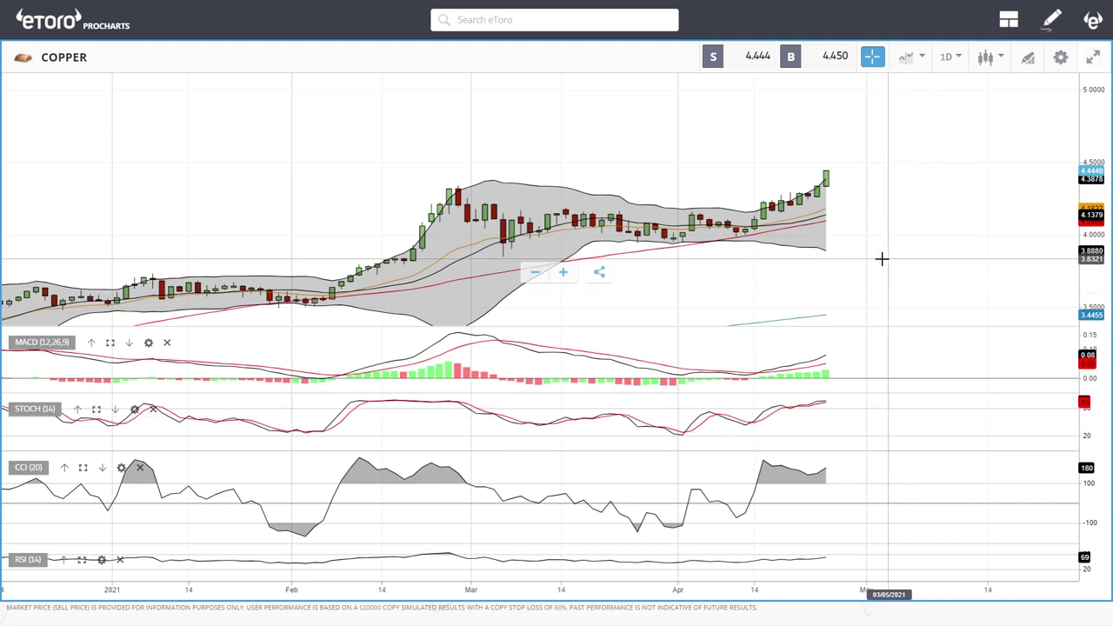
pyautogui.scroll(3, 869, 209)
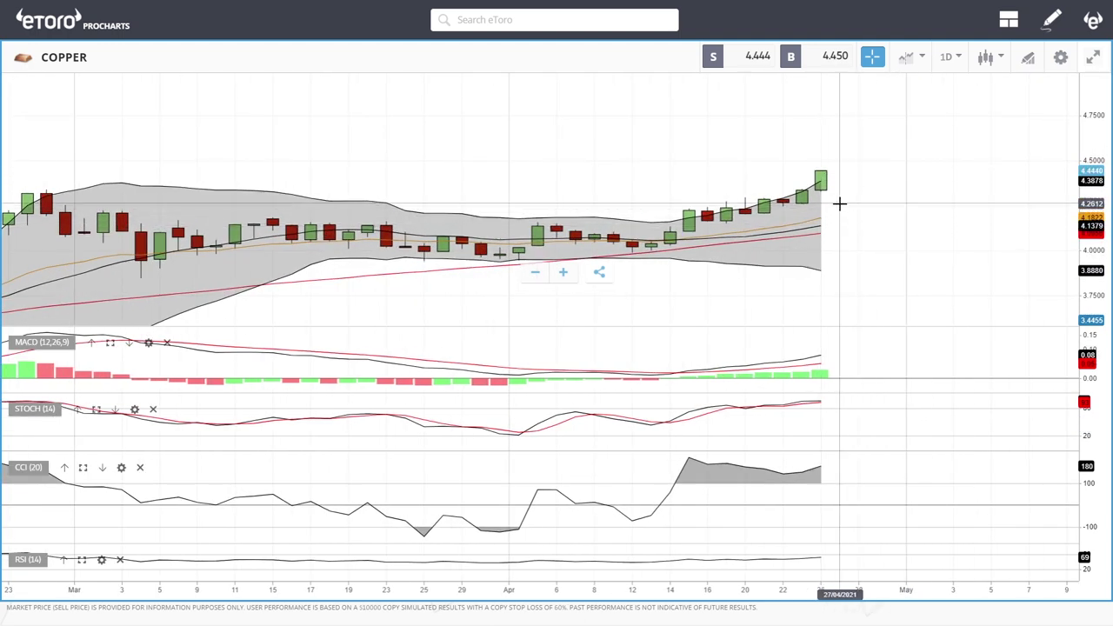
pyautogui.scroll(-3, 839, 203)
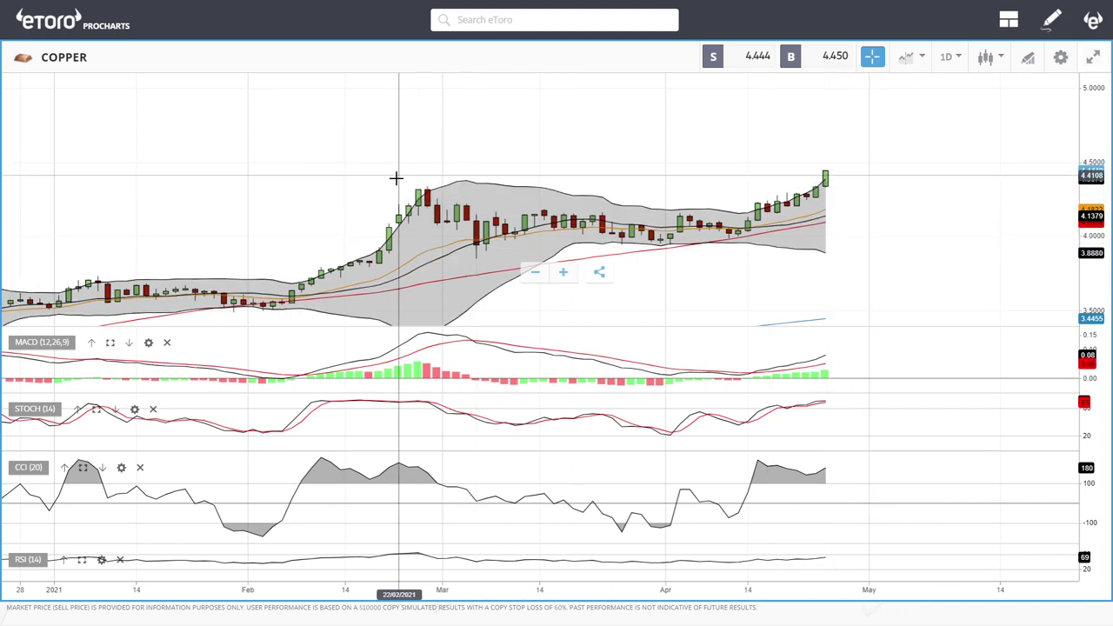
pyautogui.scroll(3, 829, 201)
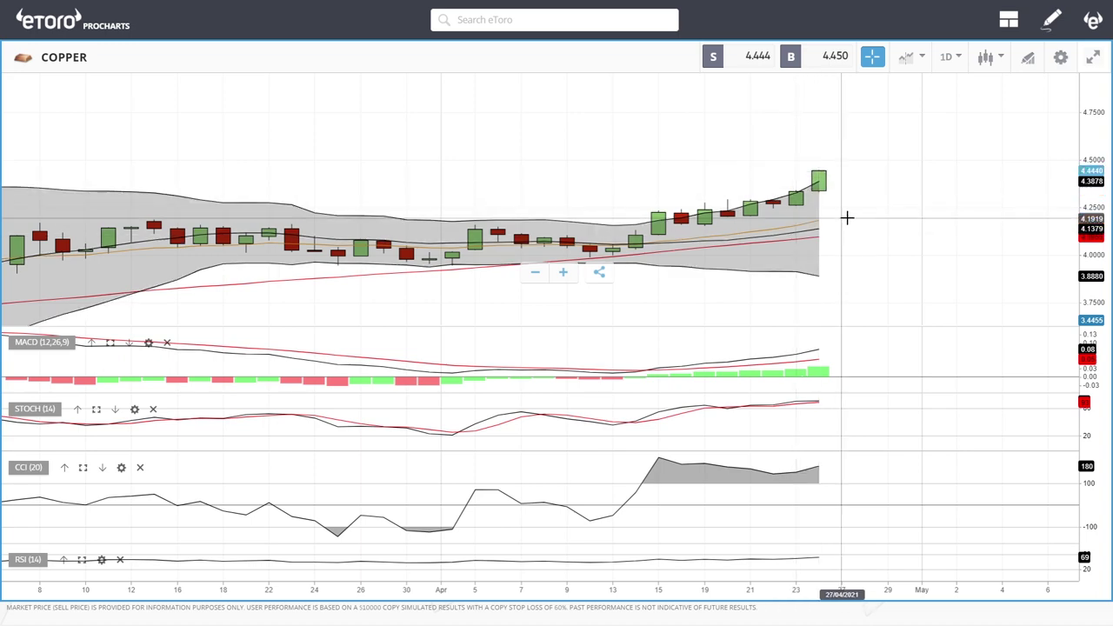
pyautogui.scroll(-3, 843, 201)
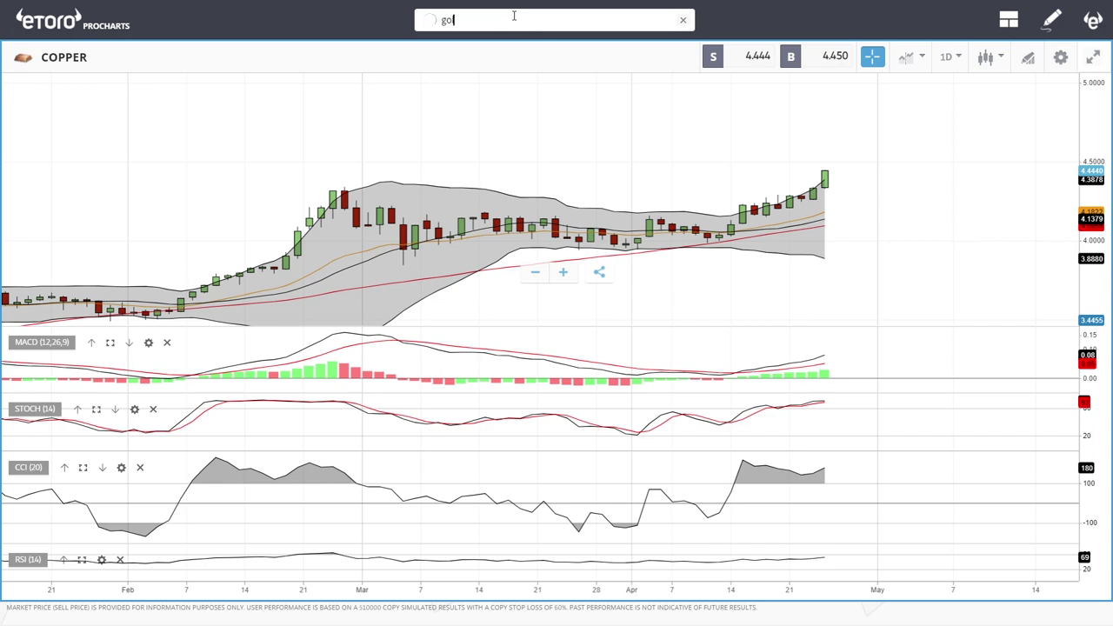
# - Finish searching 'gold', load the GOLD daily chart, and zoom to review it
pyautogui.write('l')
pyautogui.click(484, 110)
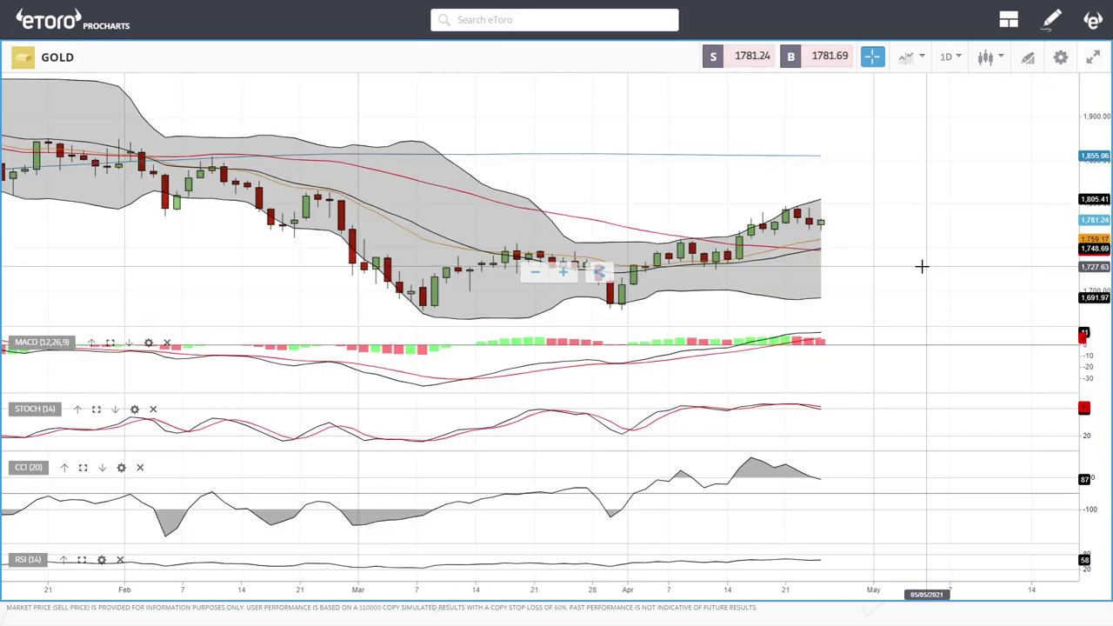
pyautogui.scroll(-3, 899, 209)
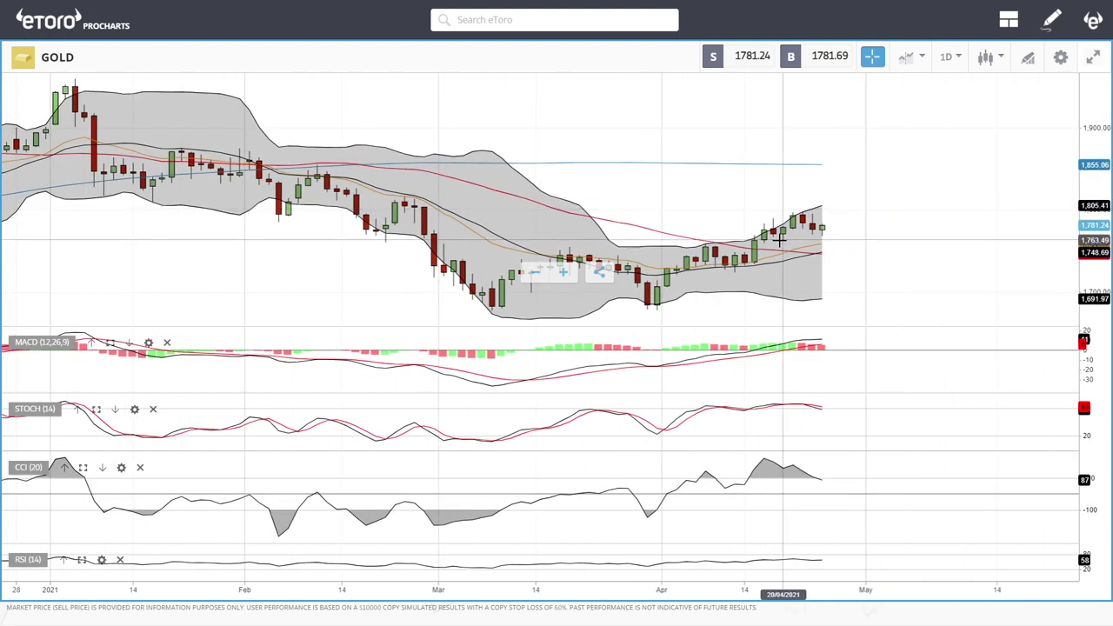
pyautogui.scroll(3, 878, 231)
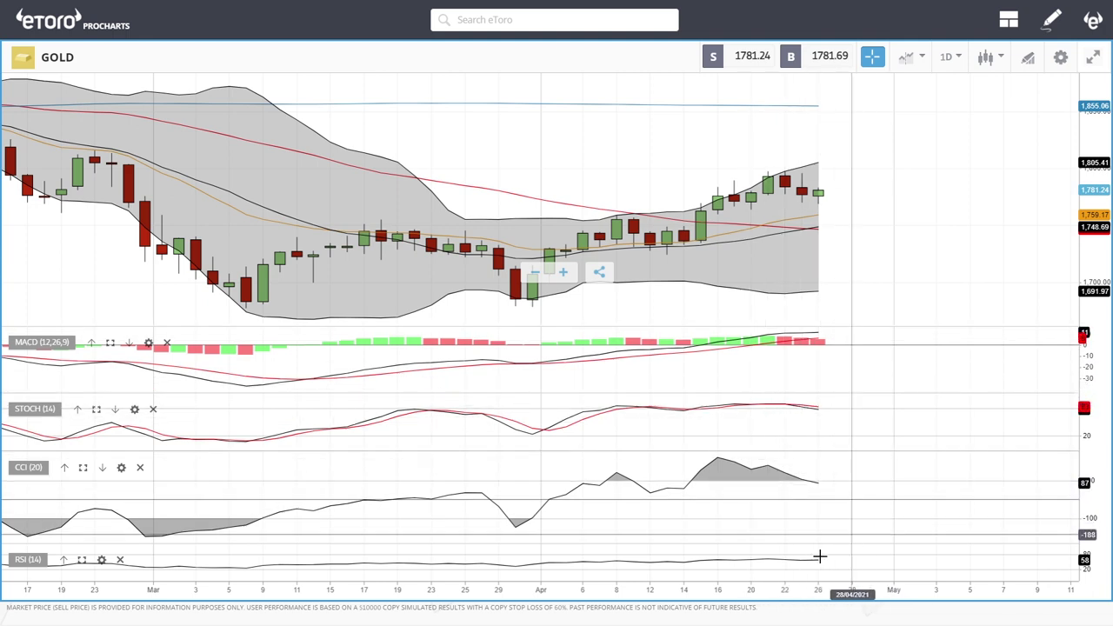
pyautogui.scroll(-5, 910, 404)
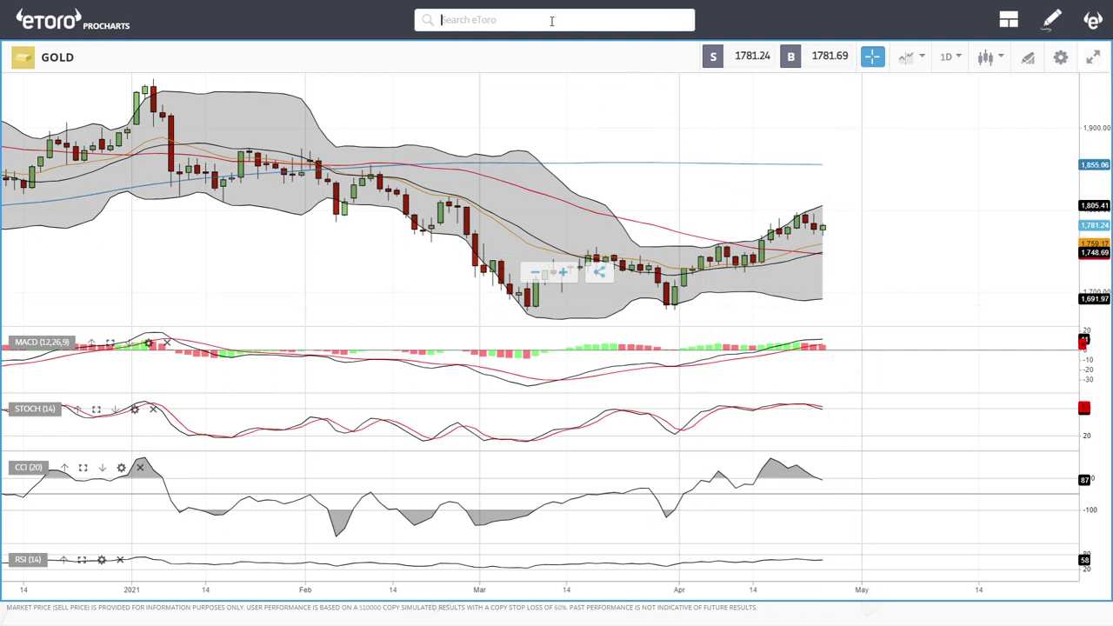
# - Finish searching 'silver', load the SILVER daily chart, and zoom into recent candles
pyautogui.write('l')
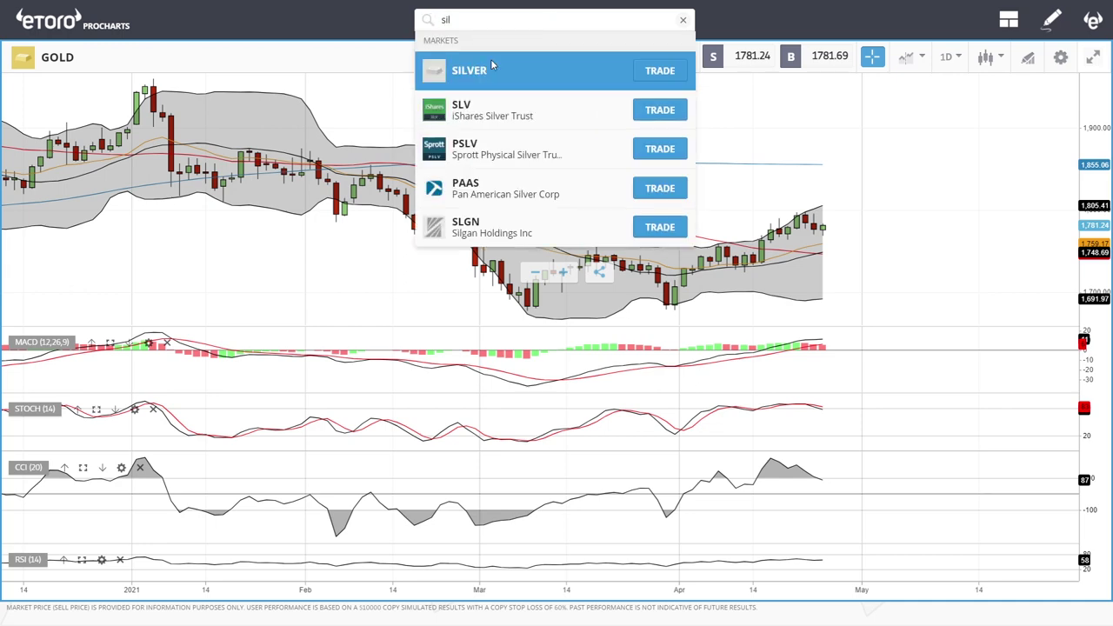
pyautogui.click(480, 69)
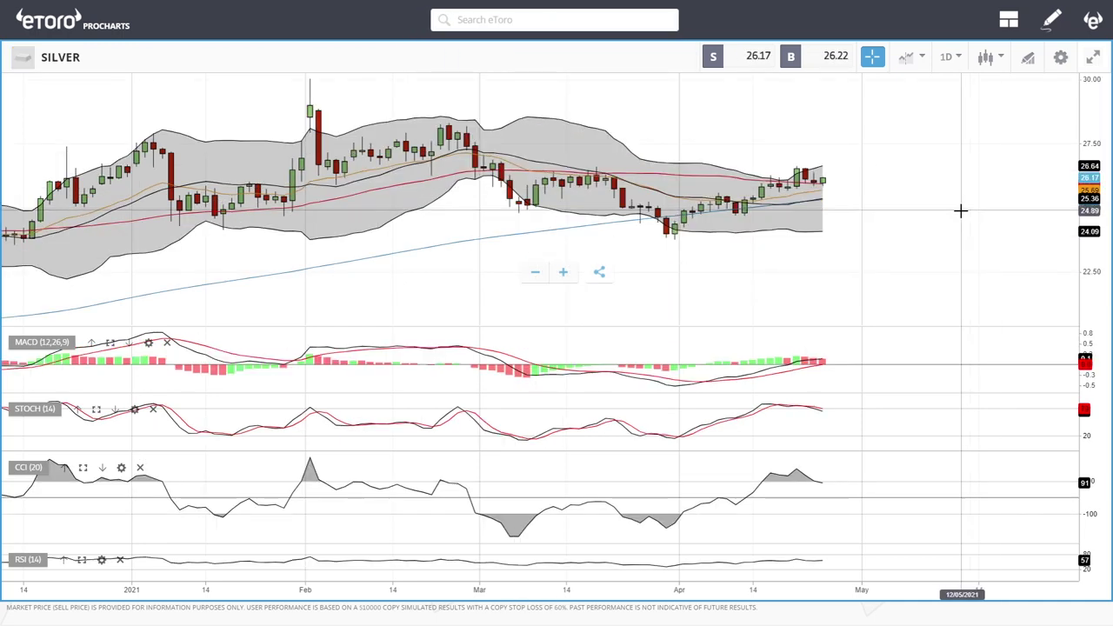
pyautogui.scroll(5, 893, 191)
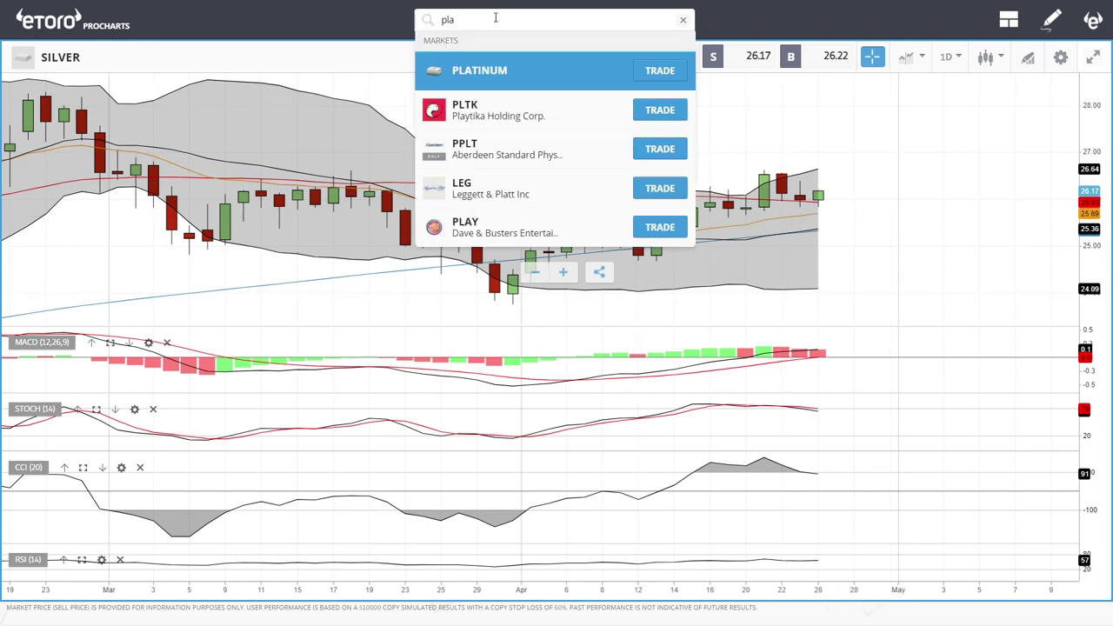
pyautogui.click(479, 71)
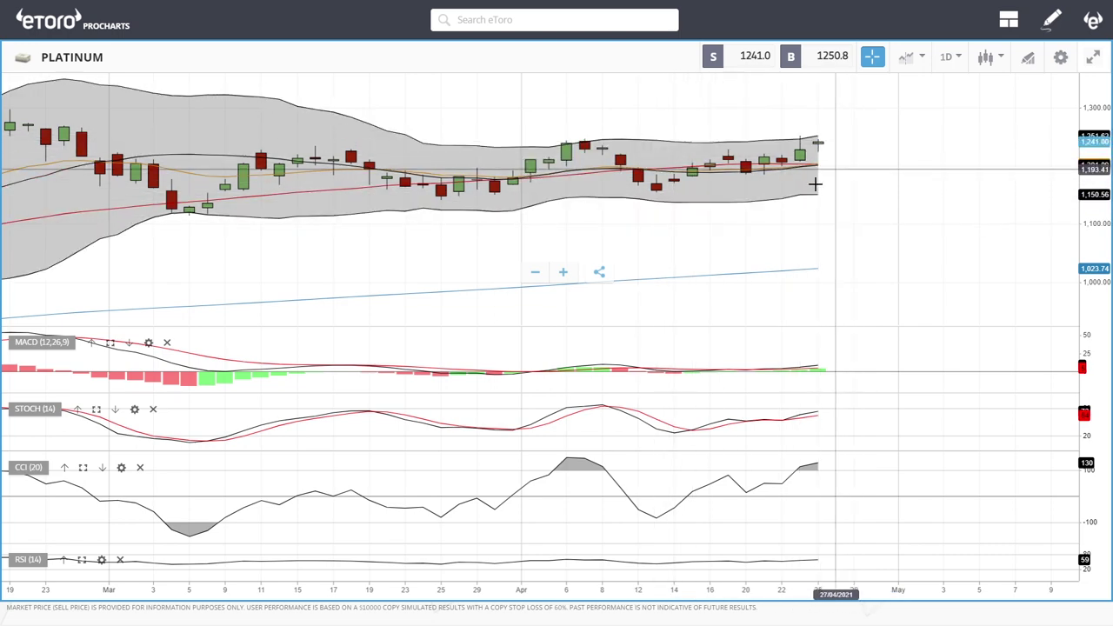
pyautogui.scroll(-1, 809, 186)
pyautogui.scroll(-1, 809, 187)
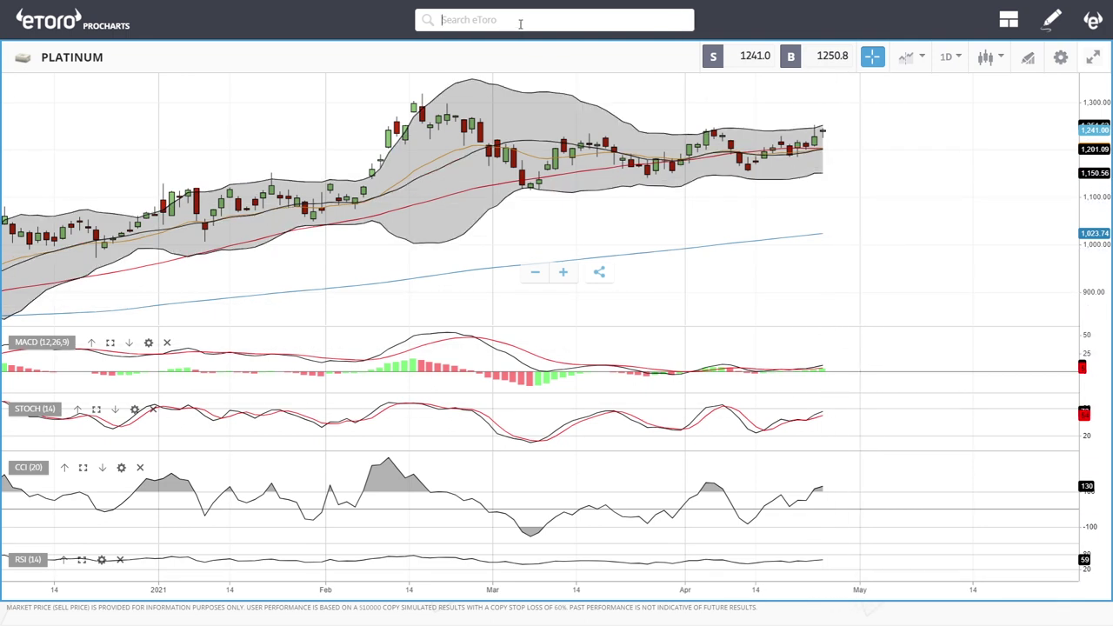
# - Search 'pal', load the PALLADIUM daily chart, and zoom out on it
pyautogui.write('al')
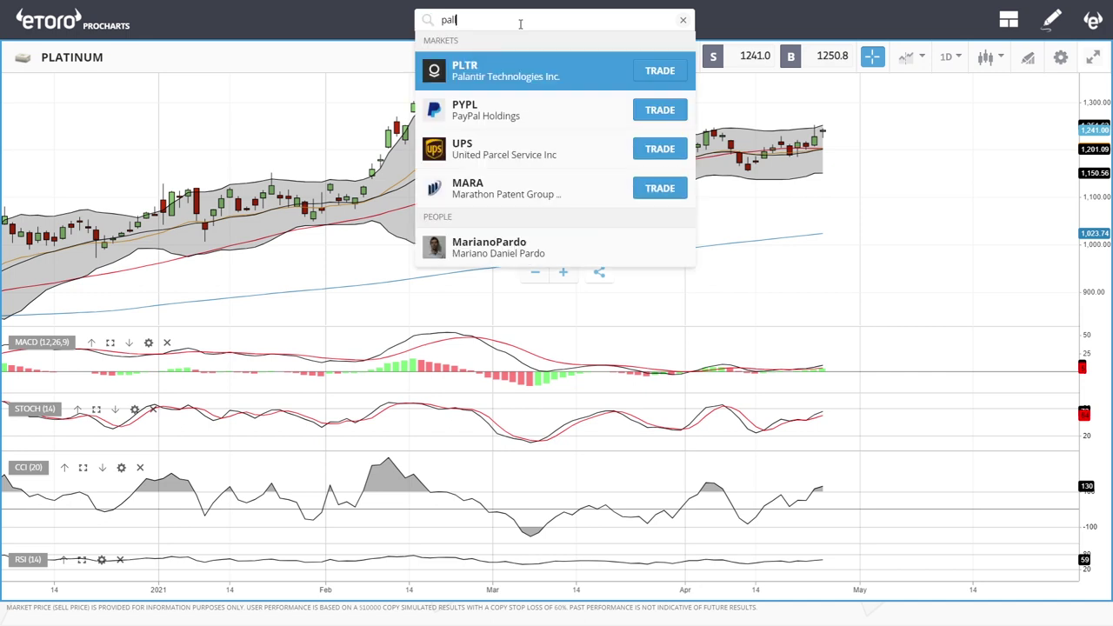
pyautogui.click(509, 129)
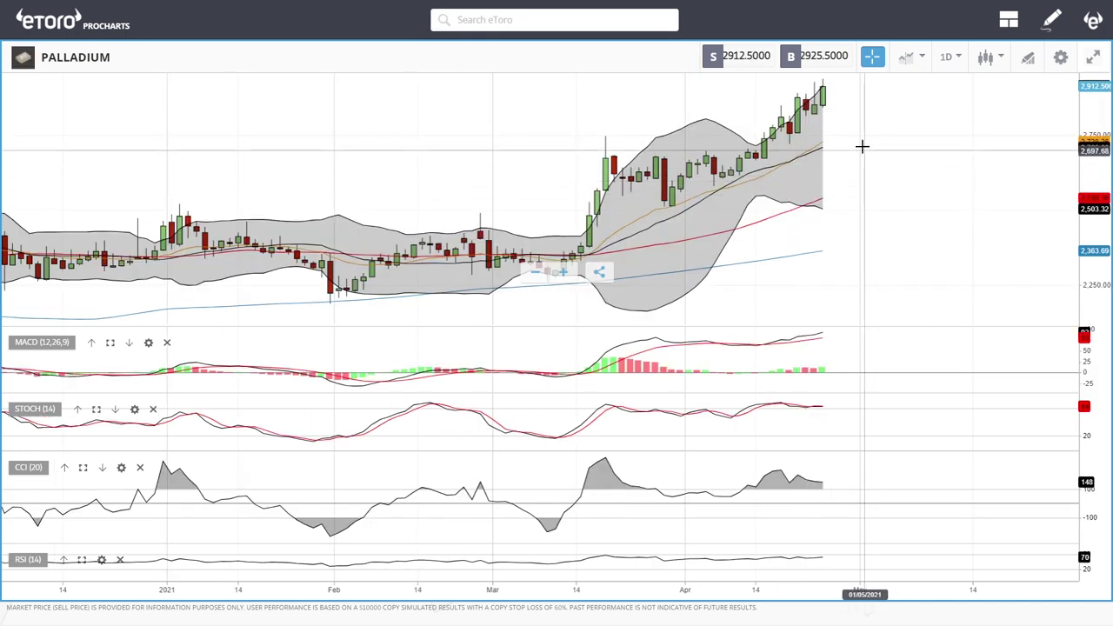
pyautogui.scroll(-5, 902, 119)
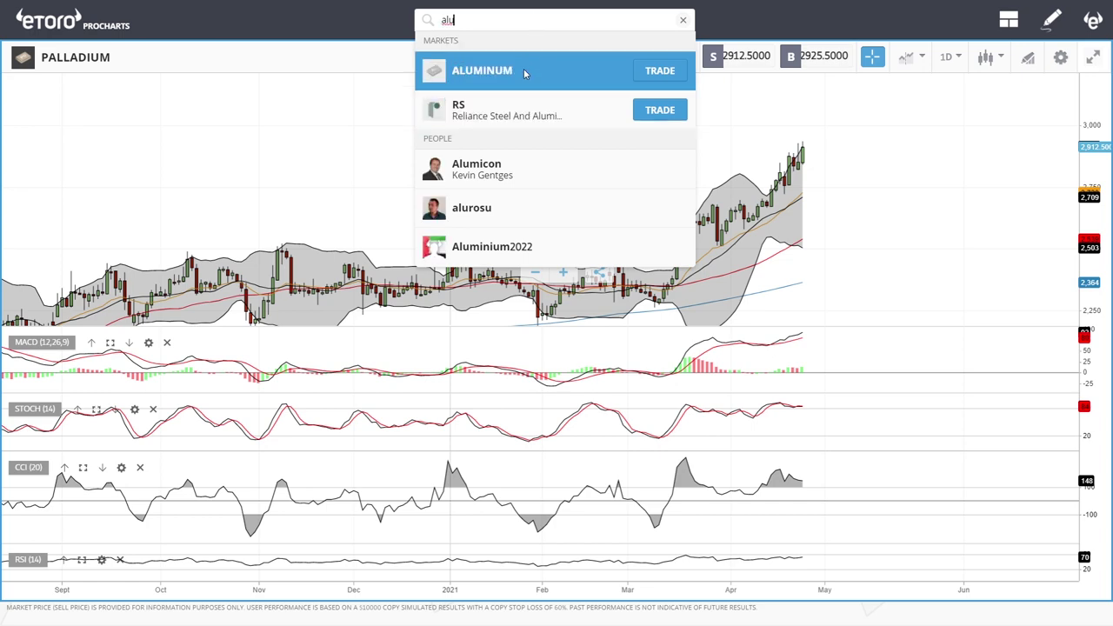
# - Load the ALUMINUM daily chart, zoom in, and pan the candles lower and left
pyautogui.click(524, 69)
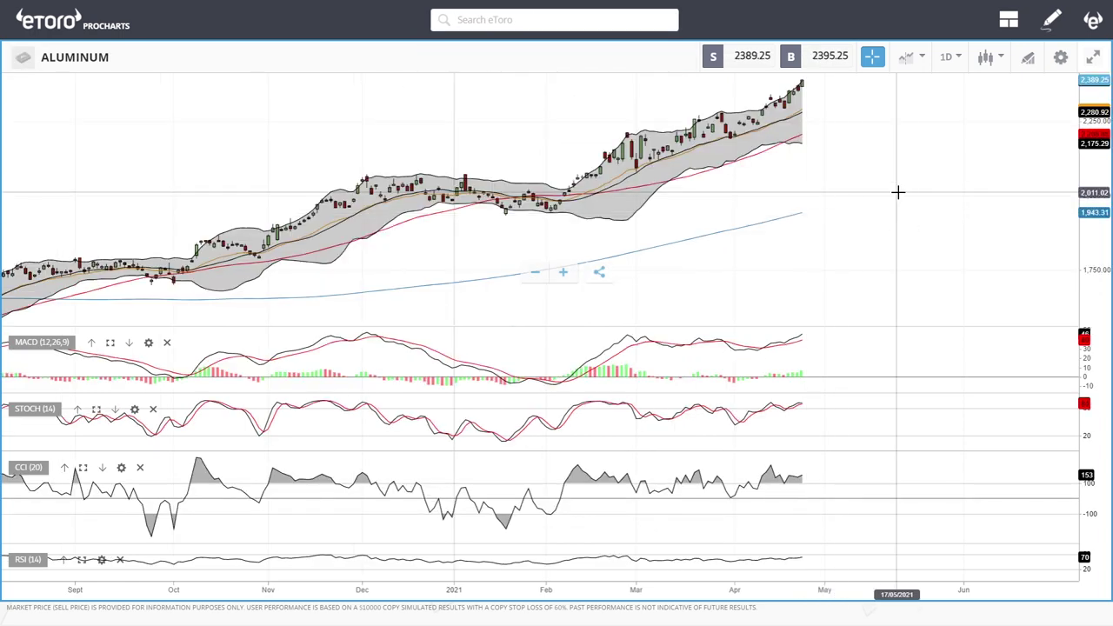
pyautogui.scroll(3, 896, 190)
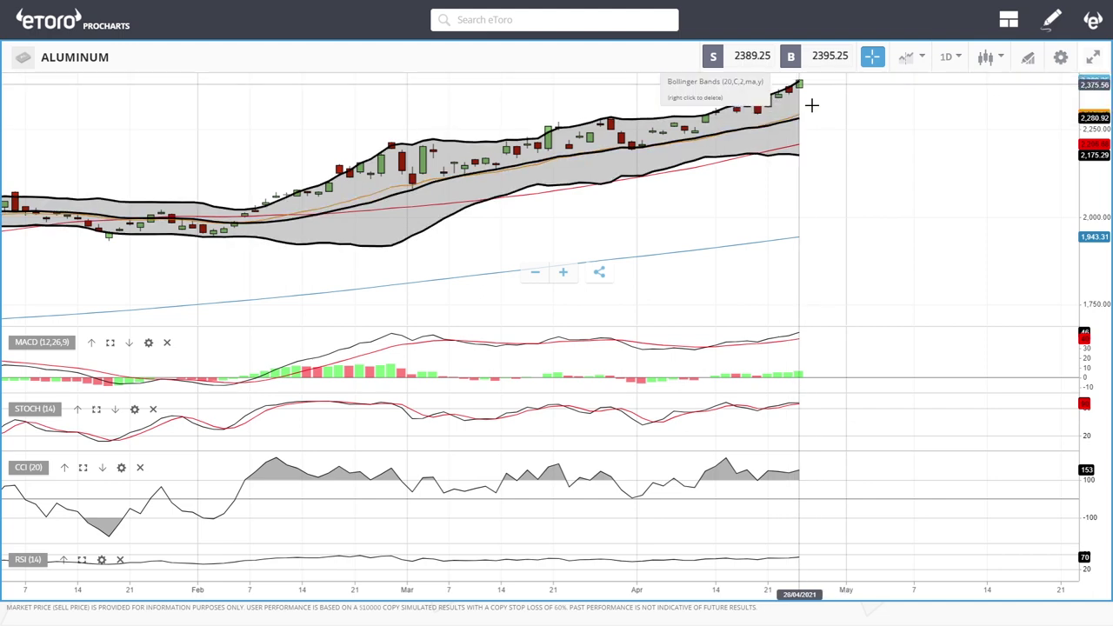
pyautogui.moveTo(868, 139); pyautogui.dragTo(853, 263)
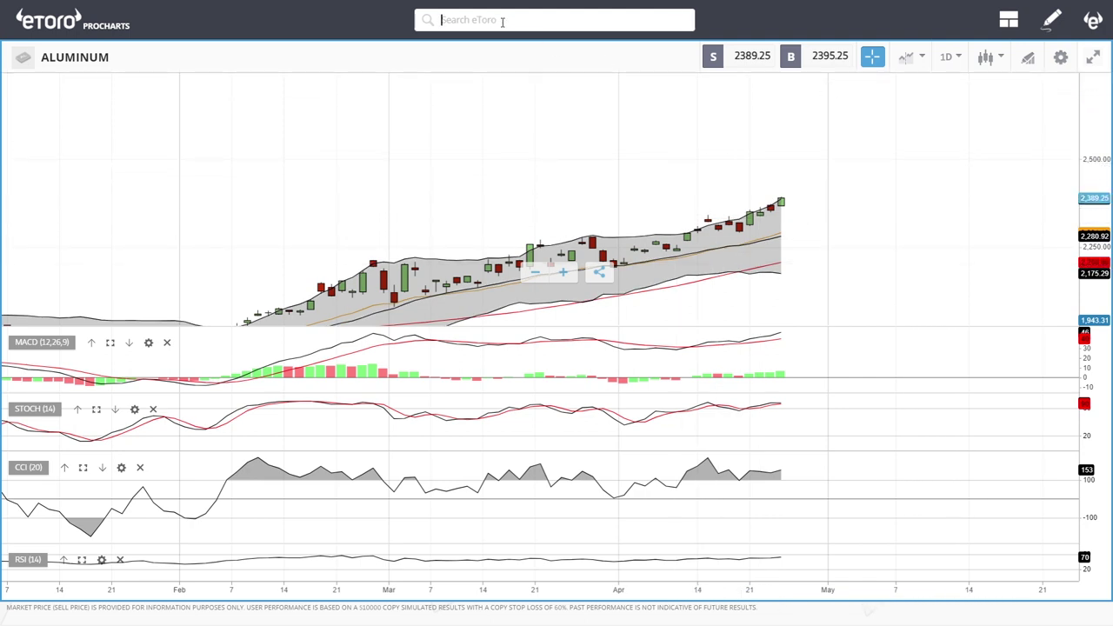
# - Search 'nick', load the NICKEL daily chart, and zoom in and back out to review it
pyautogui.write('ick')
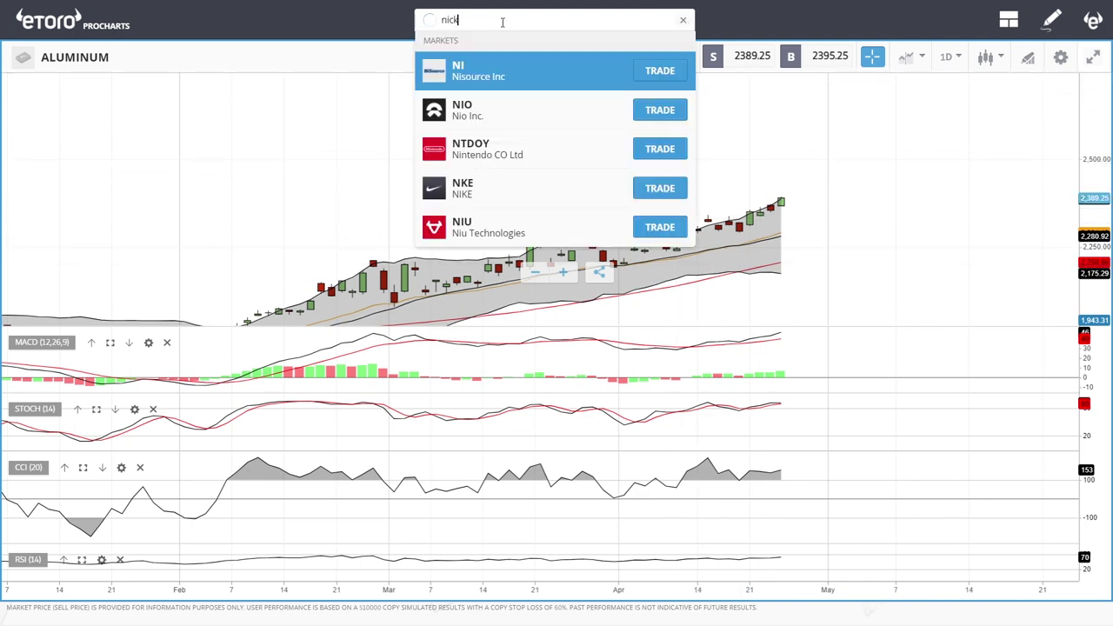
pyautogui.click(484, 111)
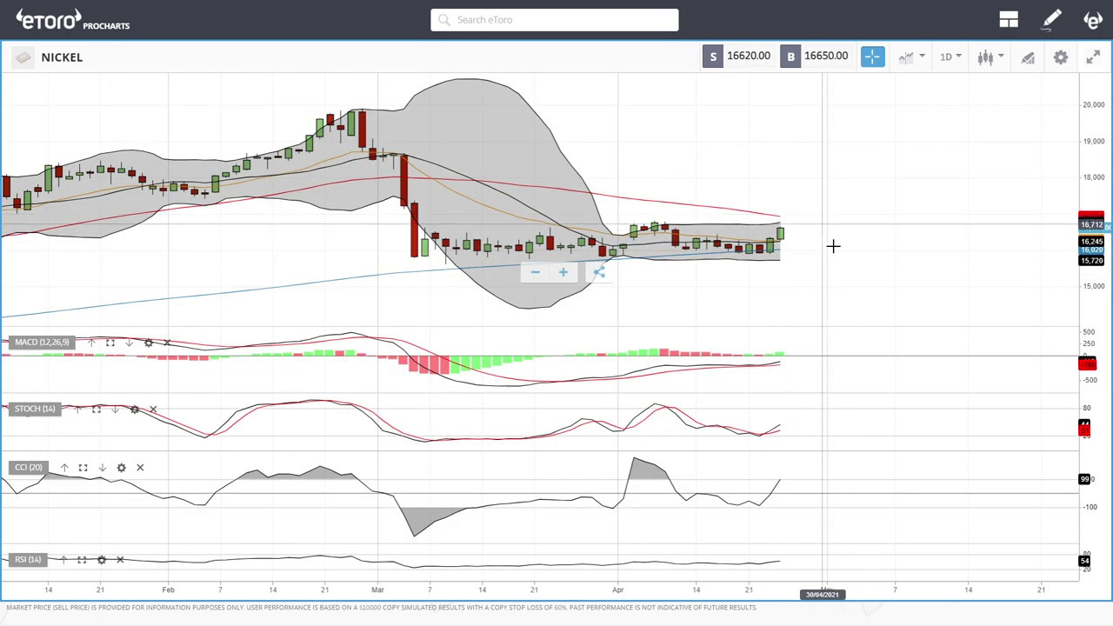
pyautogui.scroll(3, 833, 246)
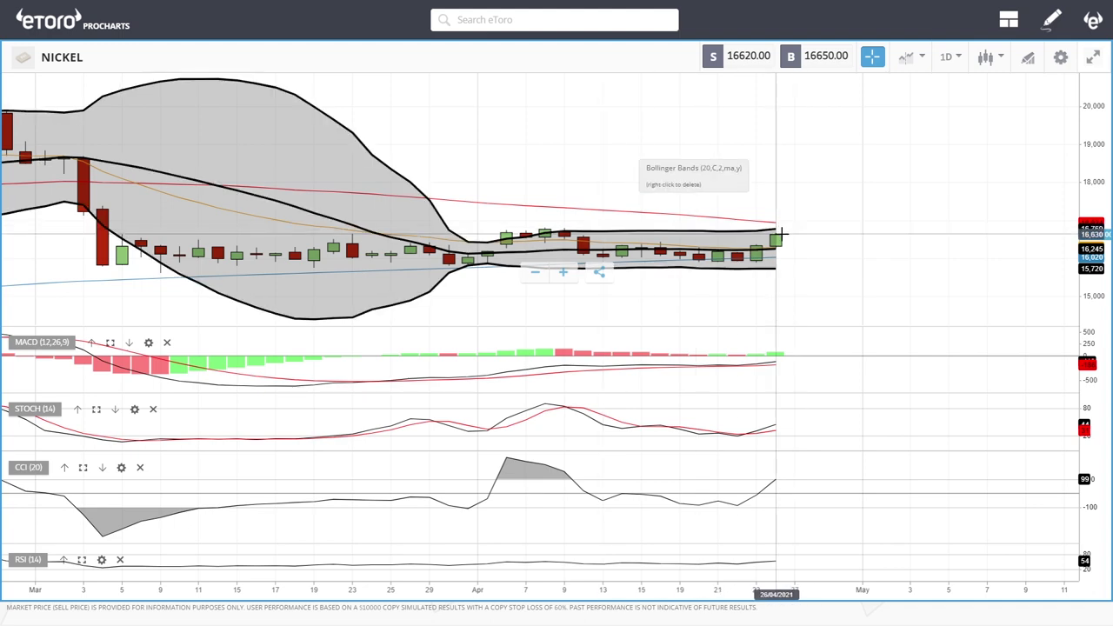
pyautogui.scroll(-4, 811, 243)
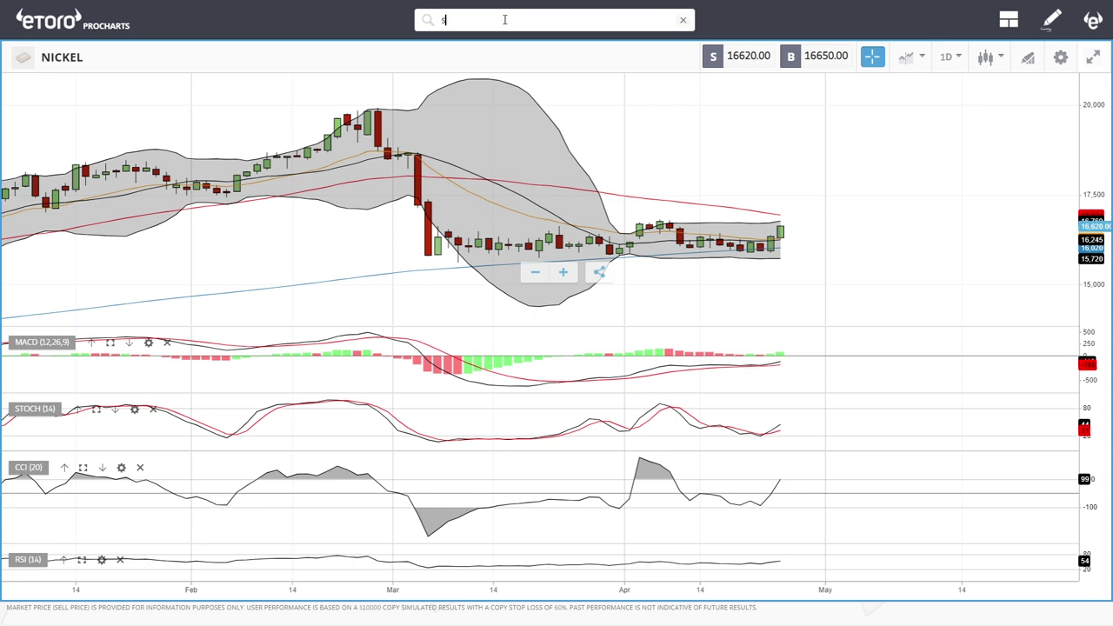
# - Pick SUGAR from the market search results to replace the Nickel chart
pyautogui.click(487, 70)
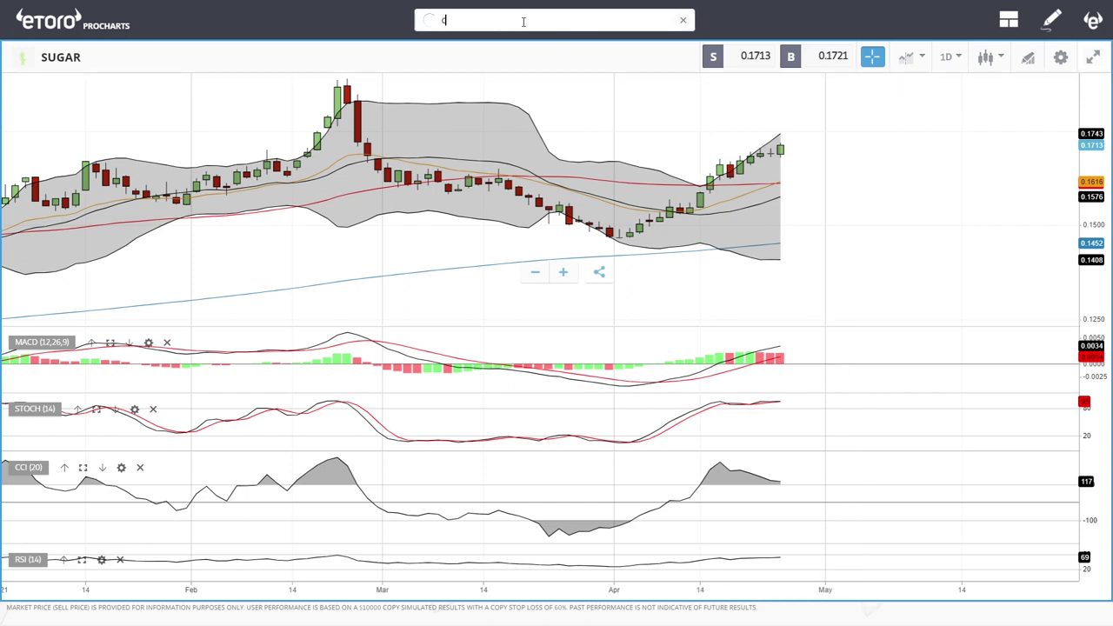
# - Search 'cott', load the COTTON daily chart, and zoom in and out repeatedly to review it
pyautogui.write('ott')
pyautogui.click(493, 79)
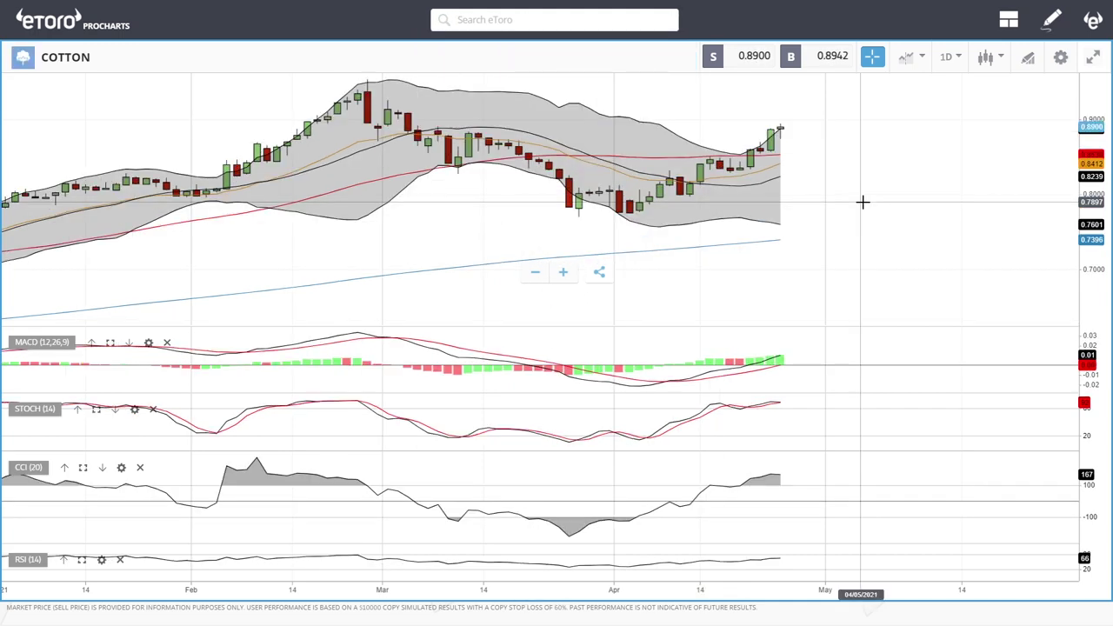
pyautogui.scroll(2, 862, 202)
pyautogui.scroll(-4, 863, 202)
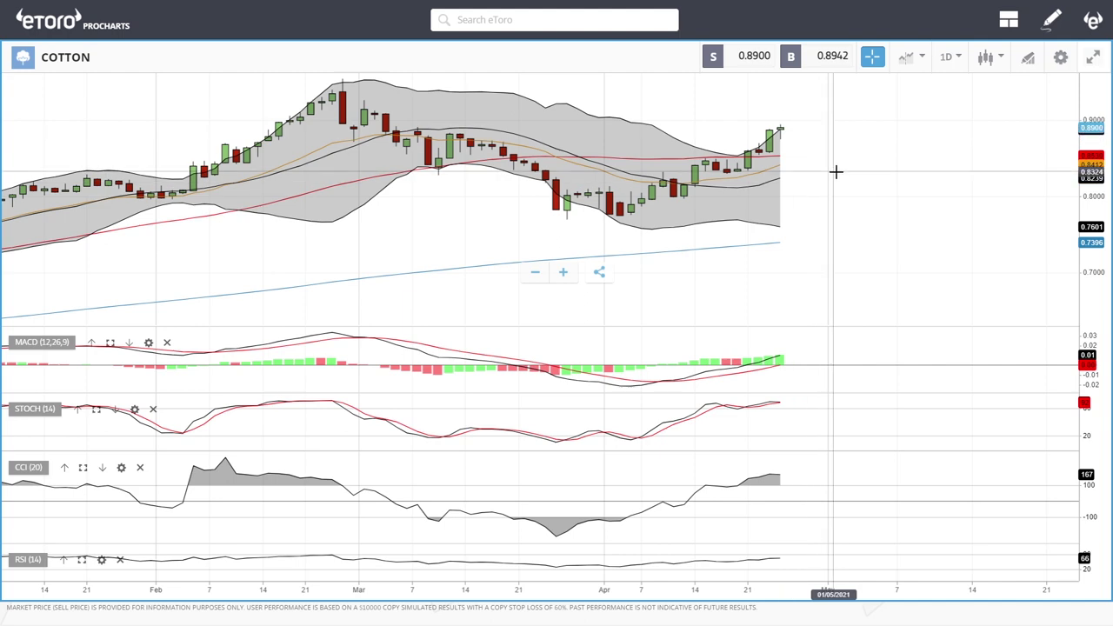
pyautogui.scroll(3, 780, 180)
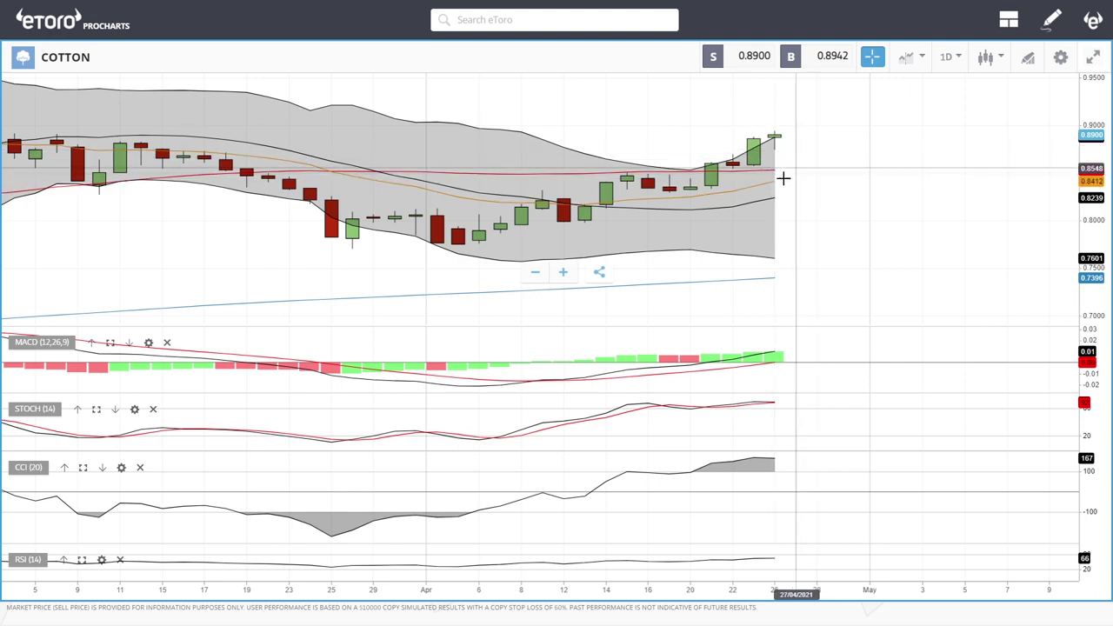
pyautogui.scroll(-5, 835, 176)
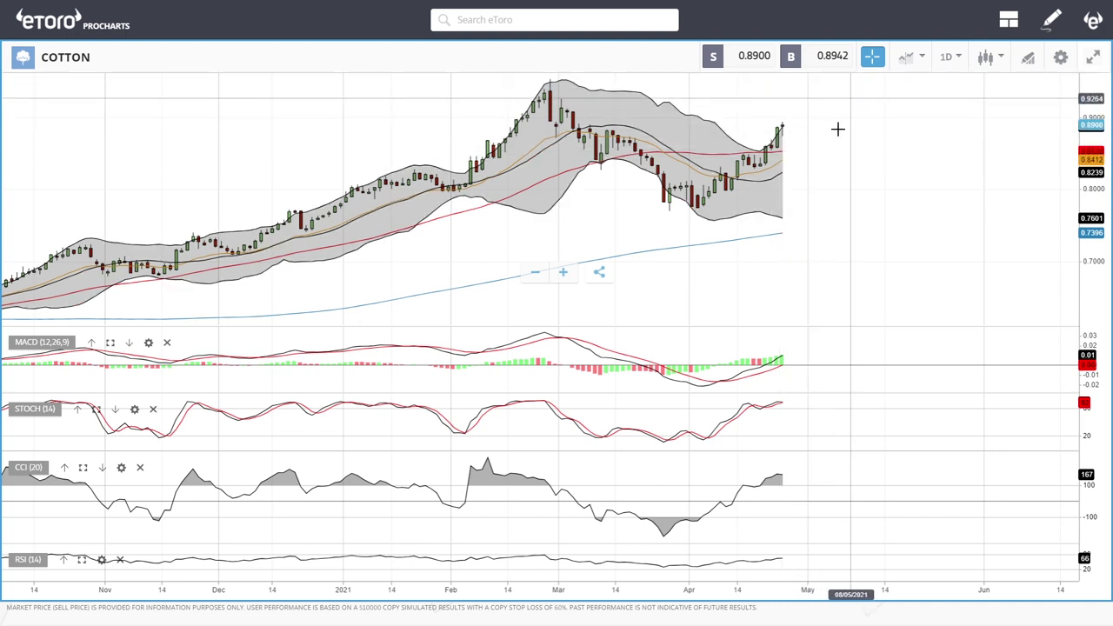
pyautogui.scroll(3, 790, 154)
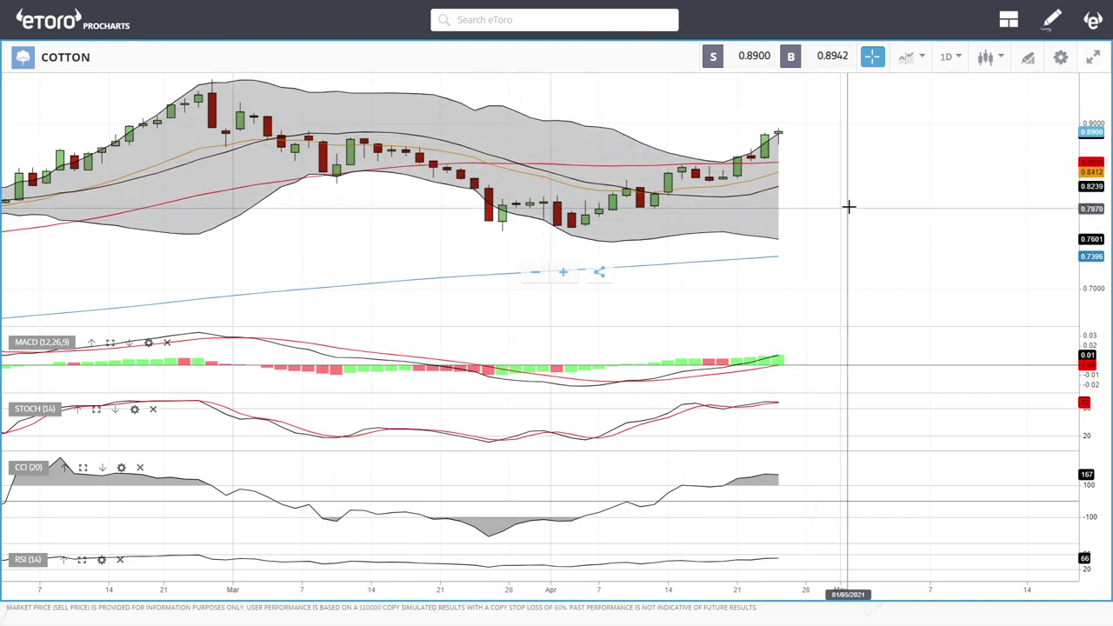
pyautogui.scroll(-5, 849, 206)
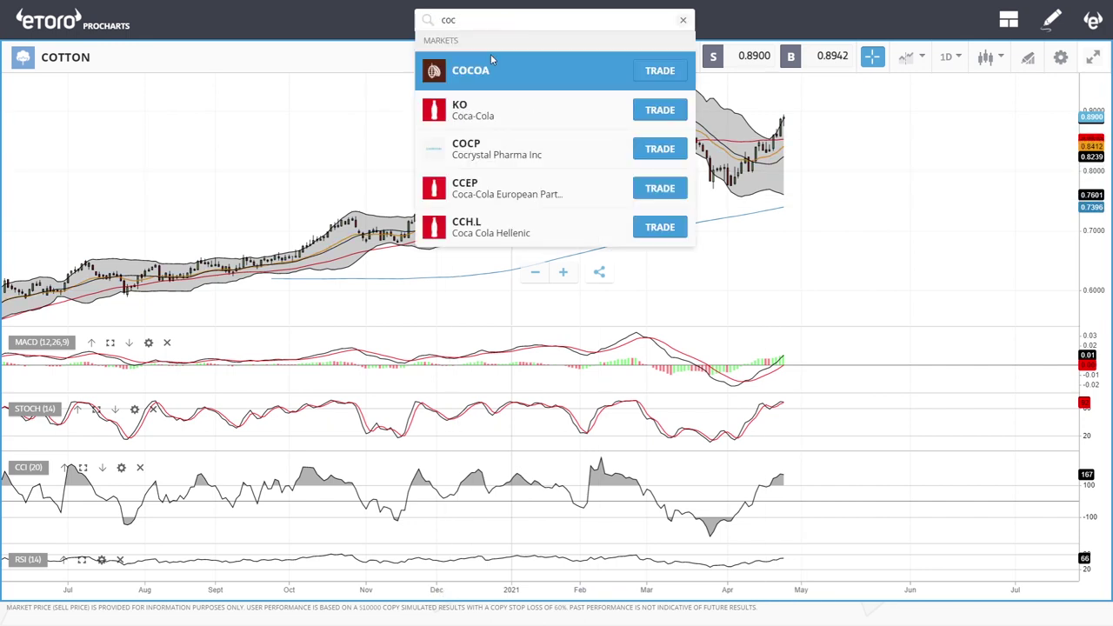
# - Select COCOA from the search results and zoom the daily chart in and out to review it
pyautogui.click(491, 70)
pyautogui.scroll(5, 889, 246)
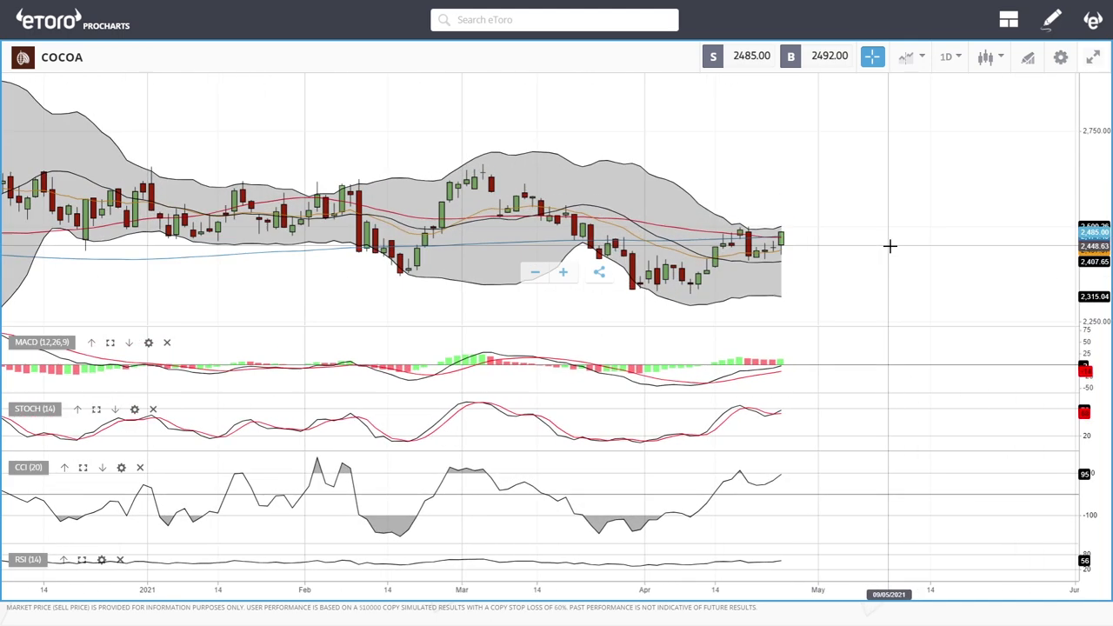
pyautogui.scroll(4, 863, 247)
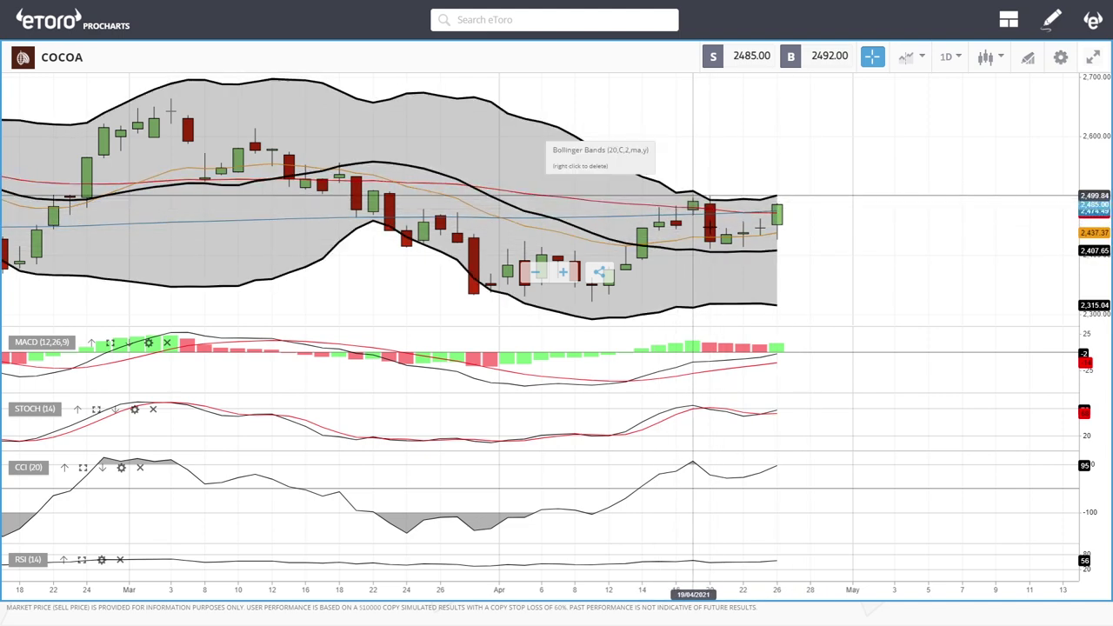
pyautogui.scroll(-3, 817, 251)
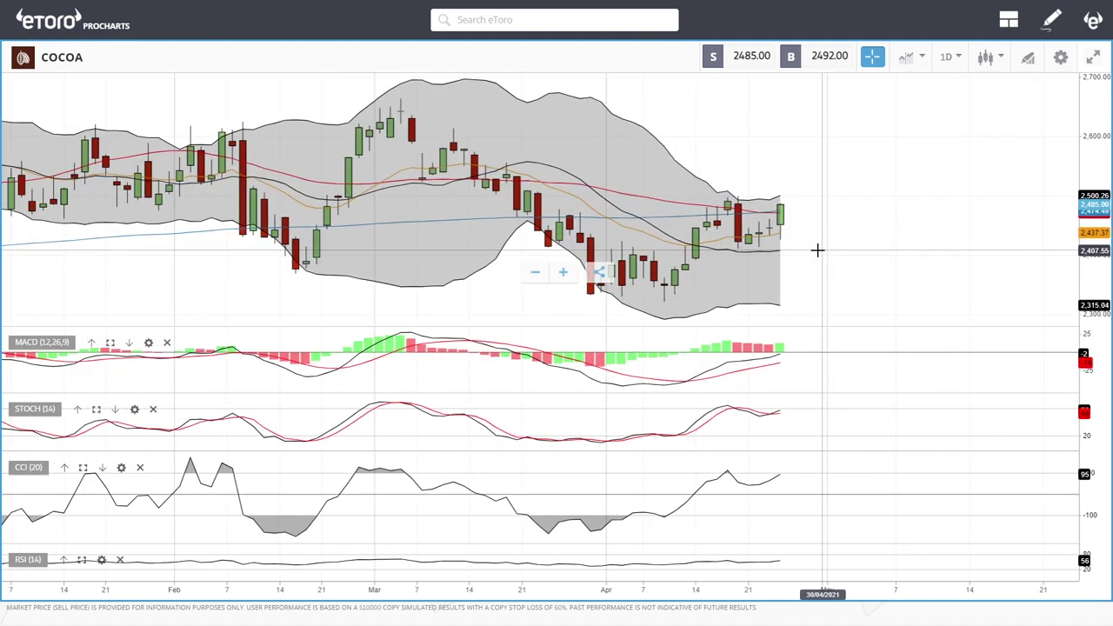
pyautogui.scroll(2, 817, 251)
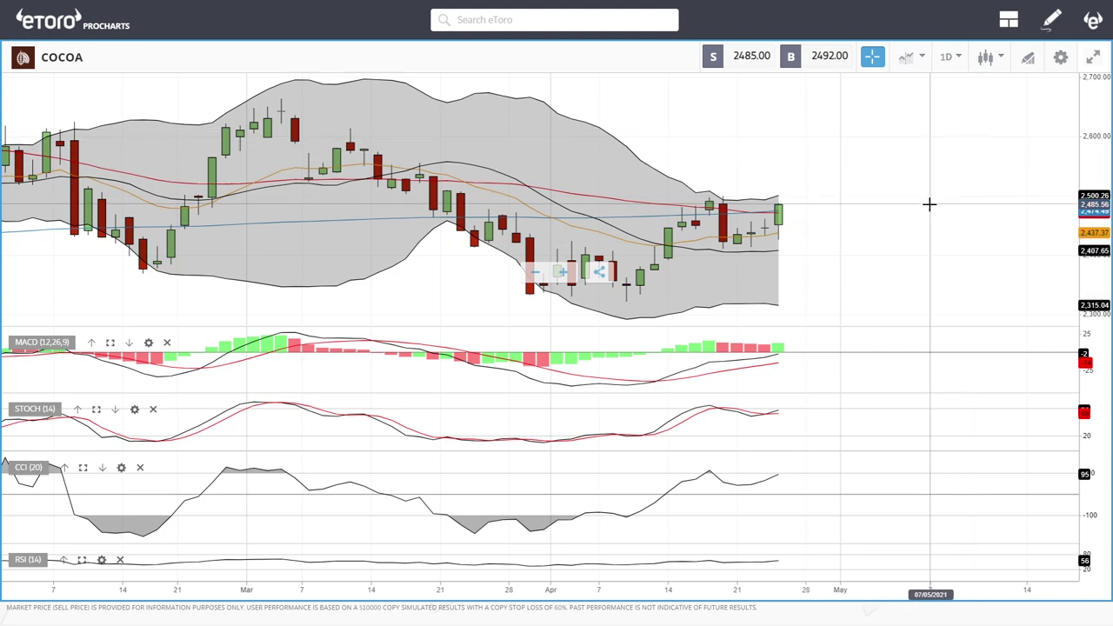
pyautogui.scroll(-5, 930, 204)
pyautogui.scroll(-3, 930, 203)
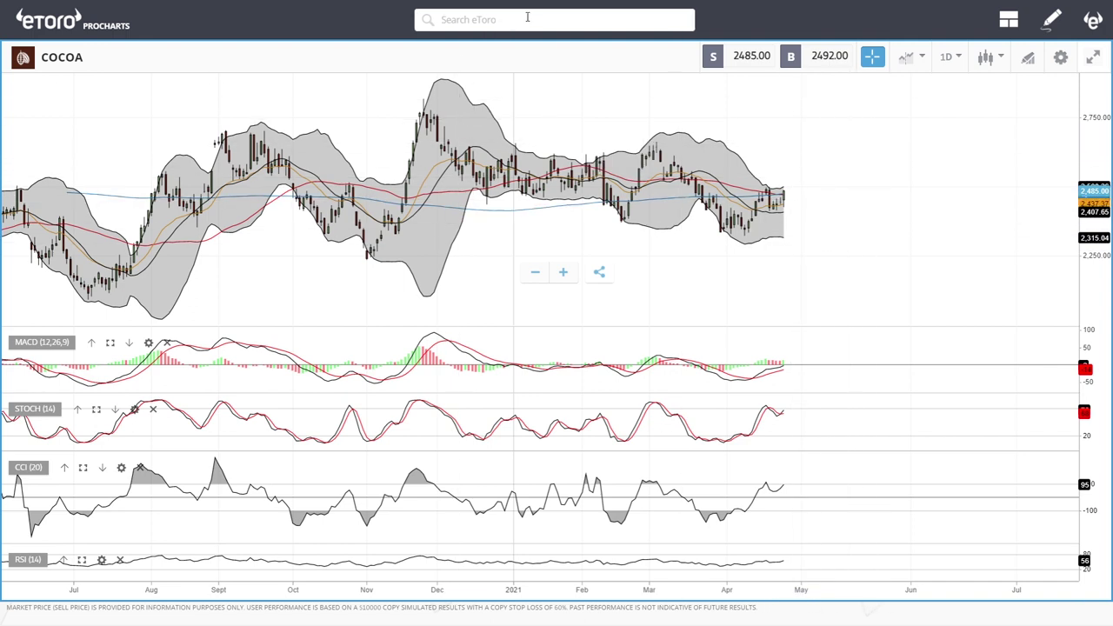
# - Search 'whea', load the WHEAT daily chart, and zoom in on it
pyautogui.write('ea')
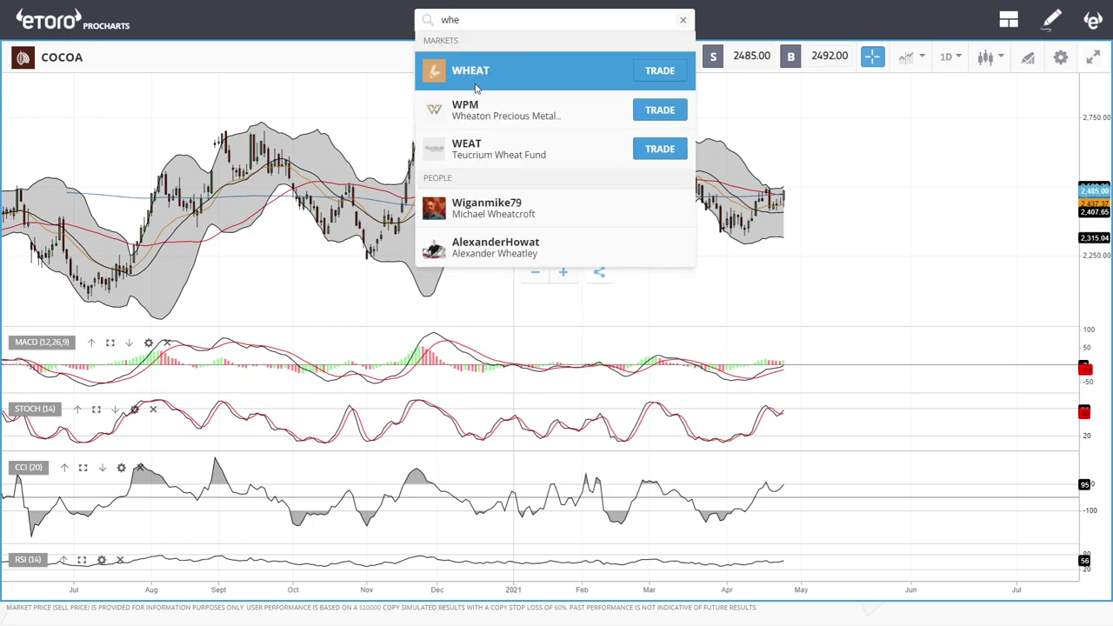
pyautogui.click(530, 70)
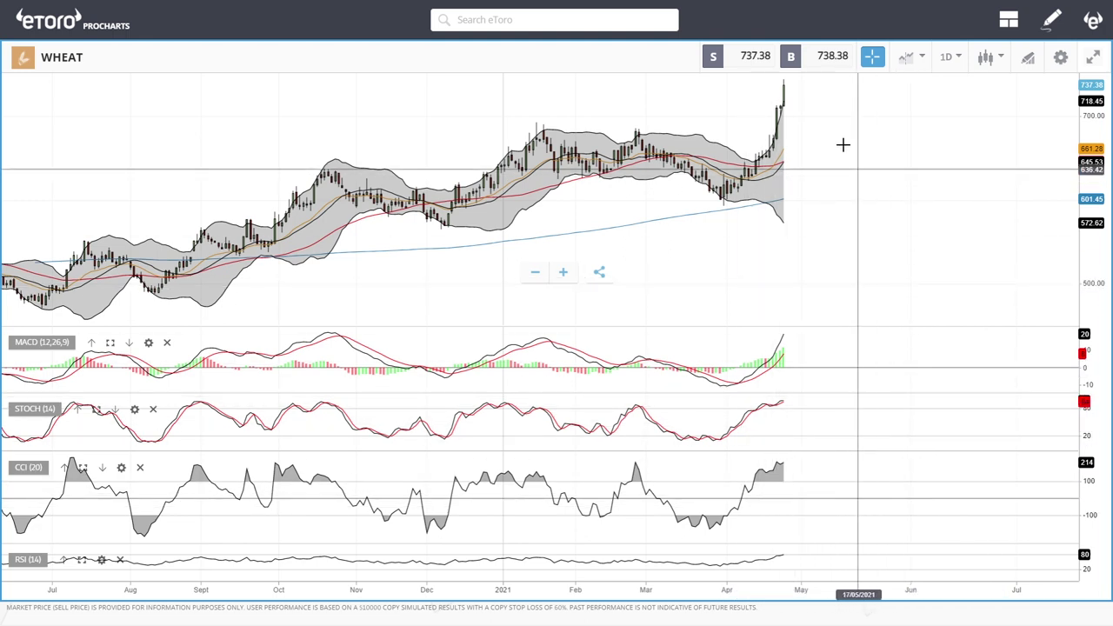
pyautogui.scroll(2, 808, 105)
pyautogui.scroll(2, 808, 105)
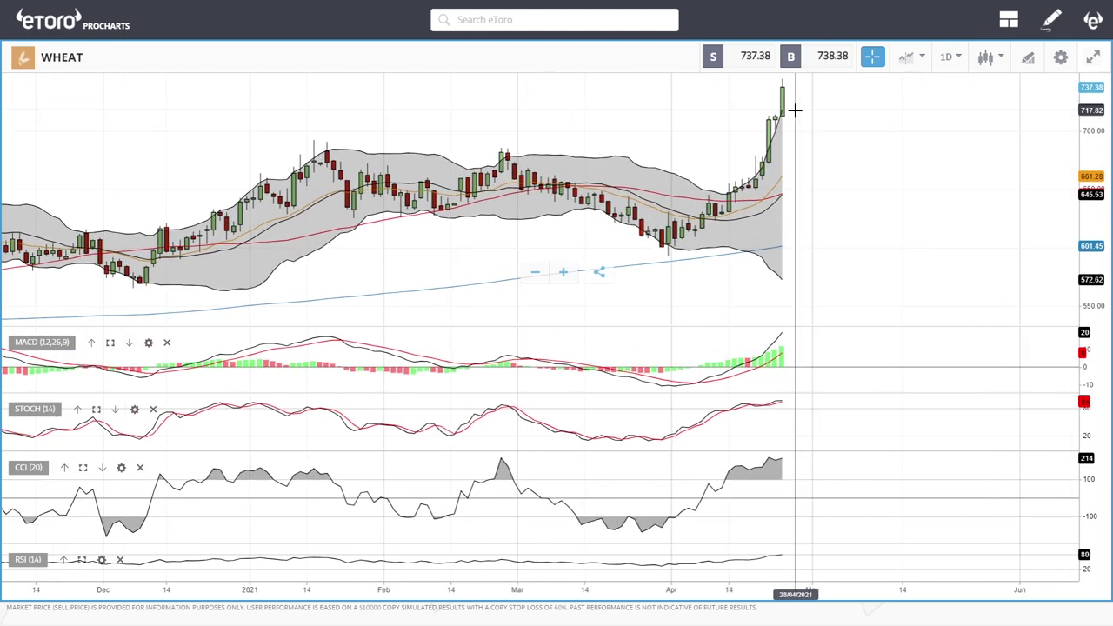